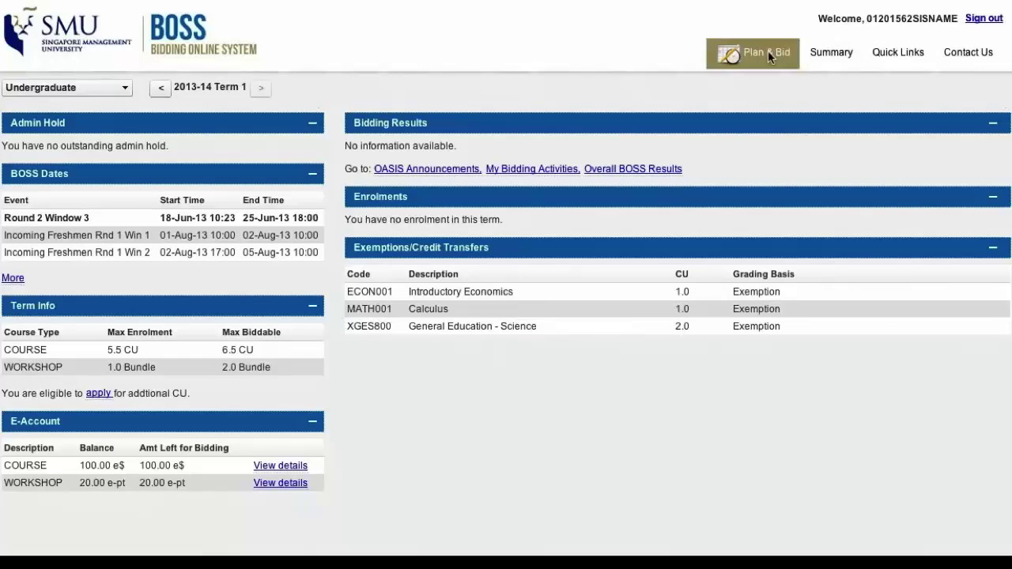
Open Plan & Bid and collapse the Enrolments and E-Account panels.
click(768, 50)
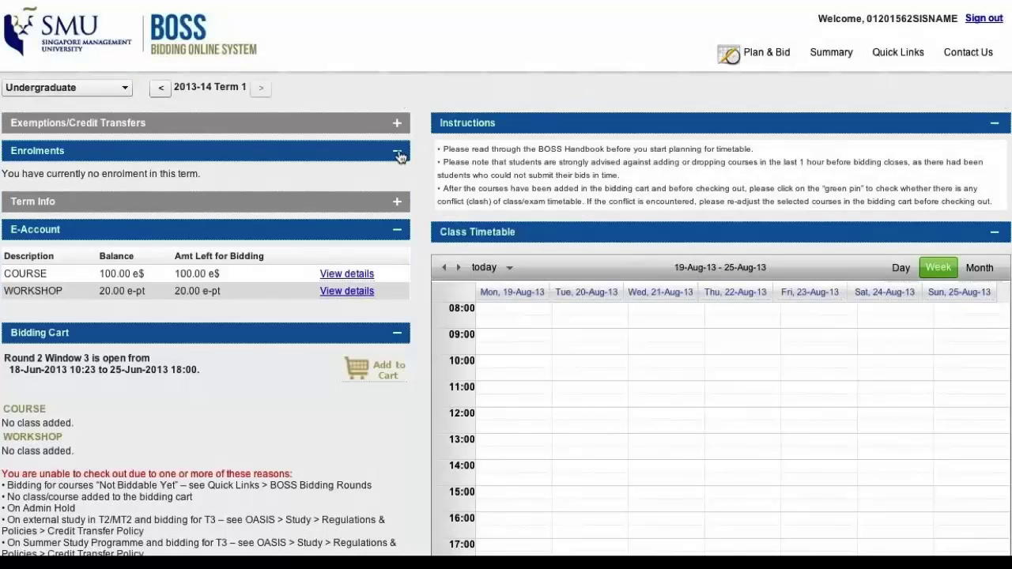
click(398, 151)
click(397, 206)
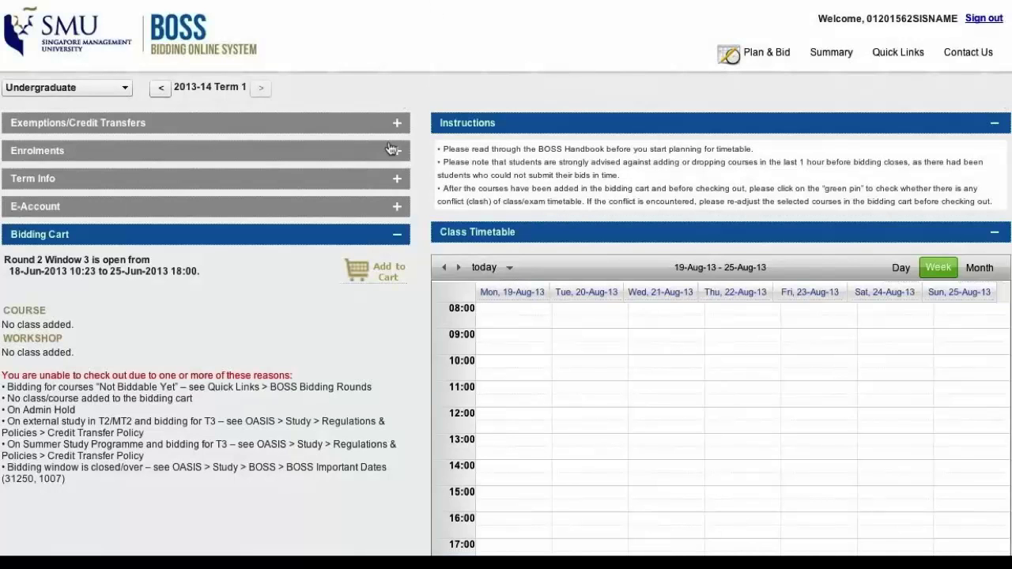
Search courses in the Information Systems (IS) subject area.
click(383, 283)
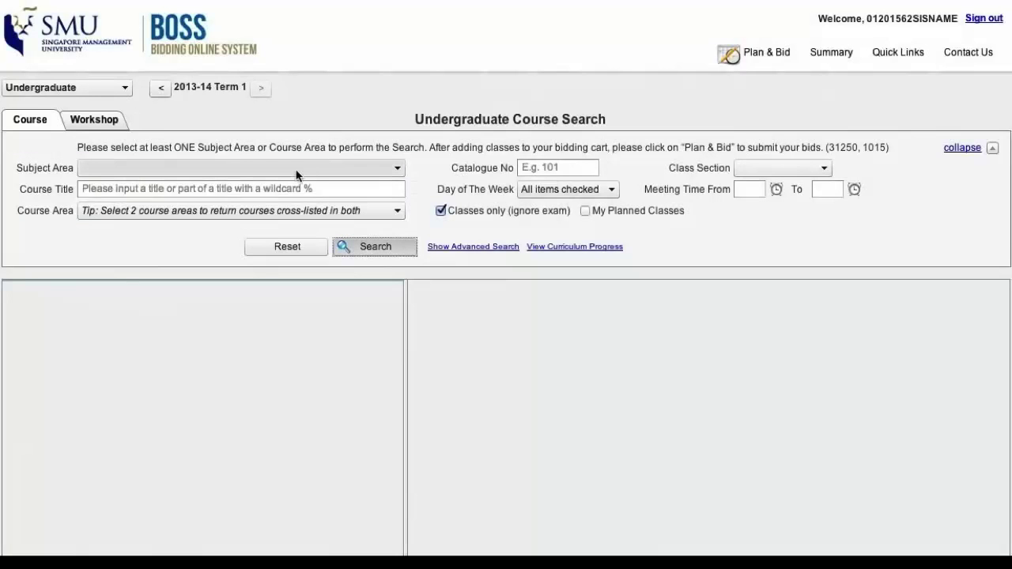
click(295, 169)
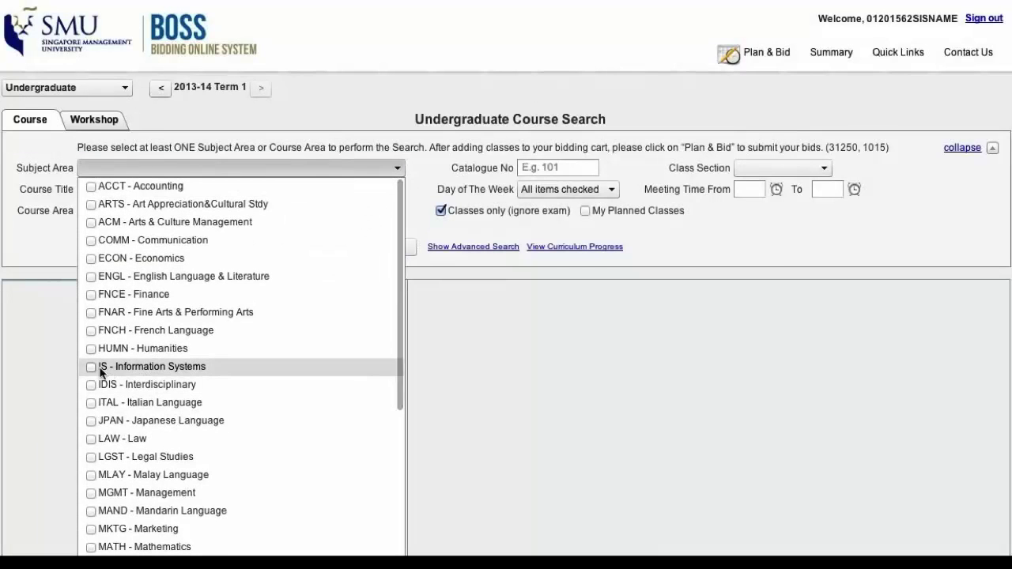
click(100, 369)
click(393, 102)
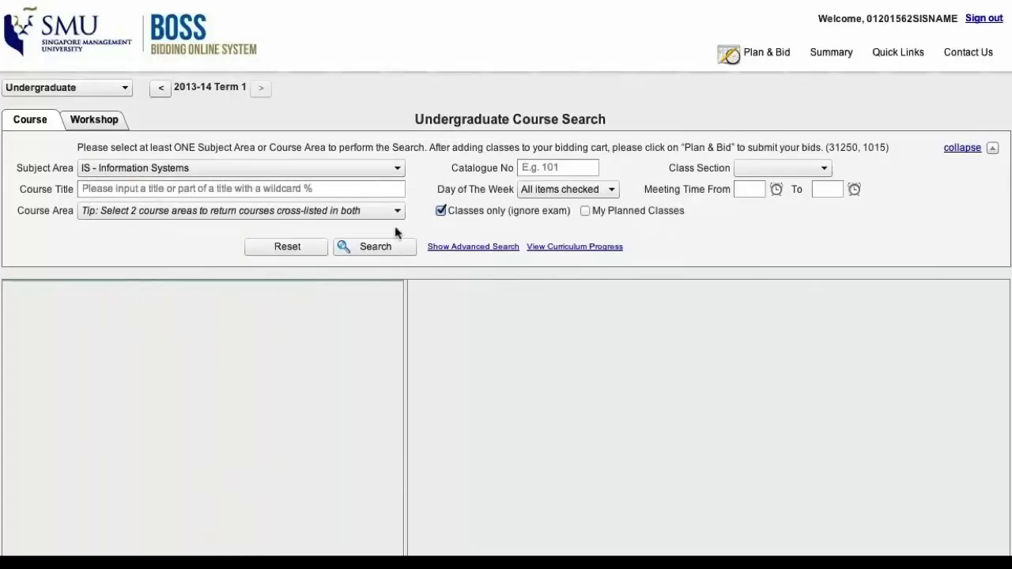
click(378, 250)
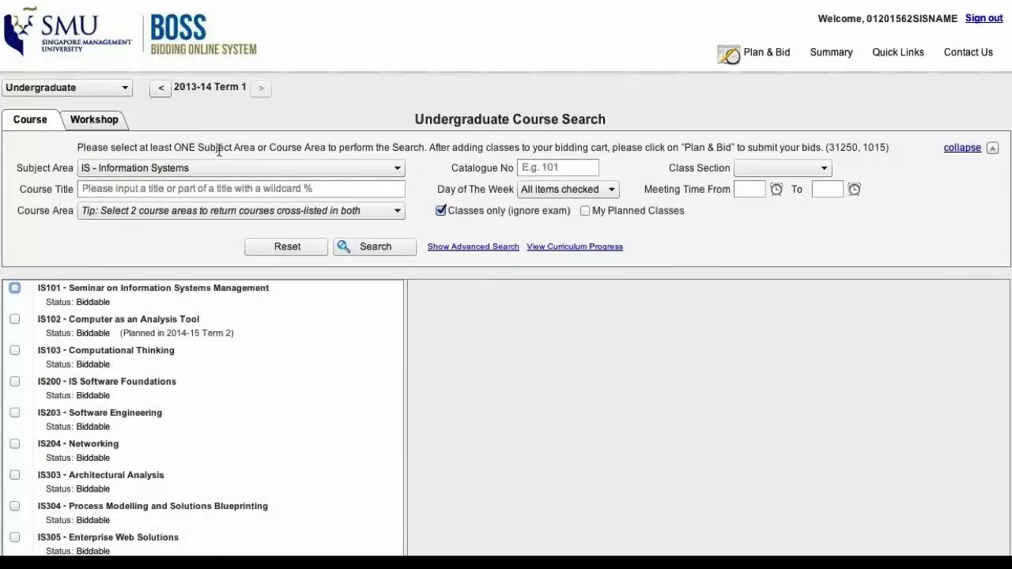
Add IS103 Computational Thinking sections G1 and G2 to the bidding cart.
click(16, 351)
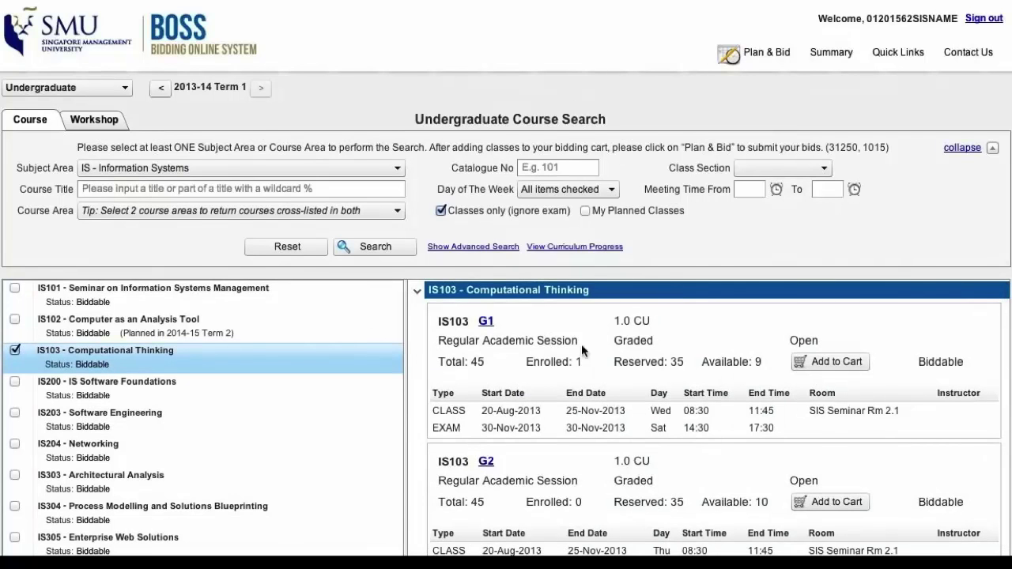
click(485, 323)
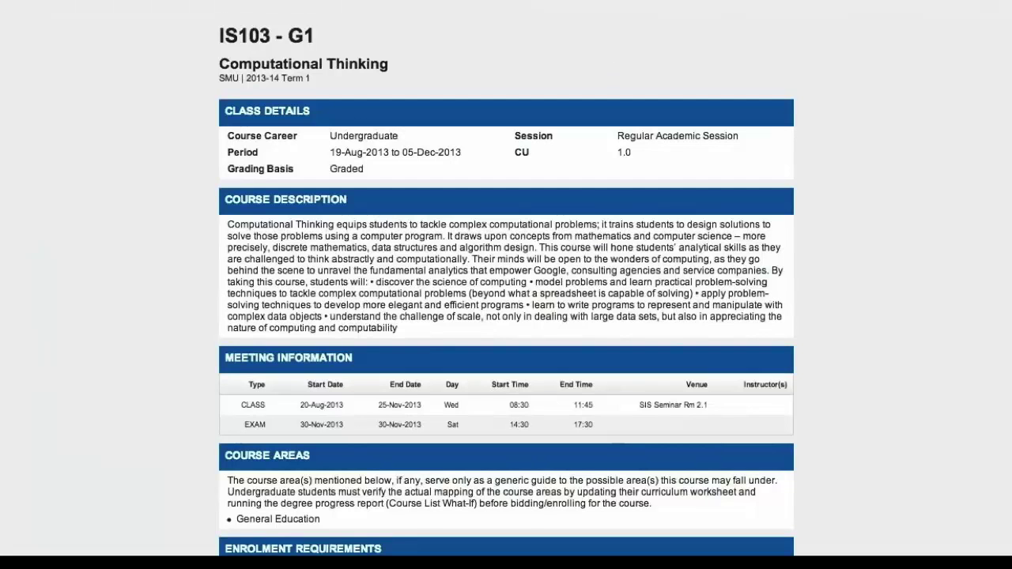
scroll(661, 341, down, 3)
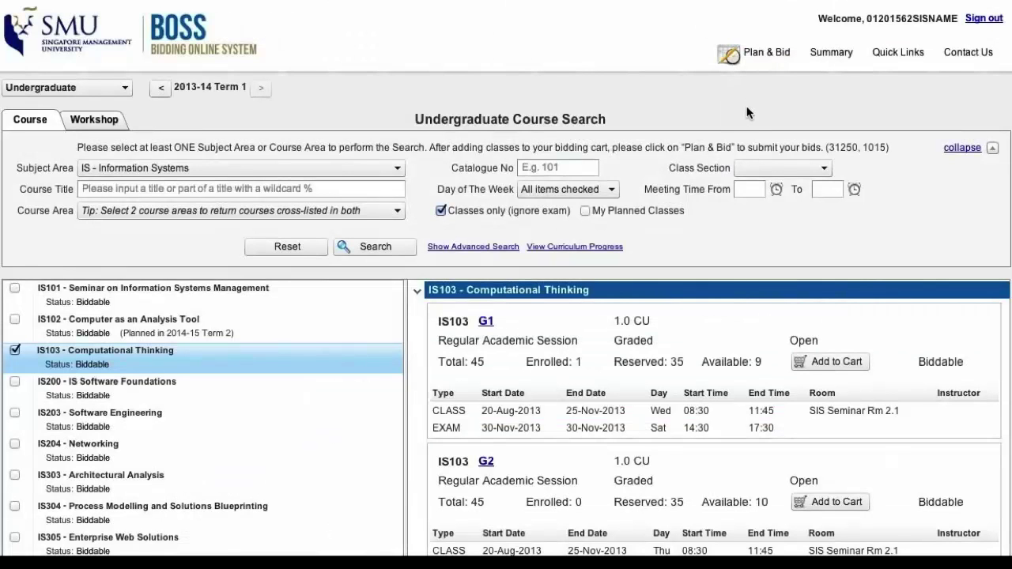
click(838, 501)
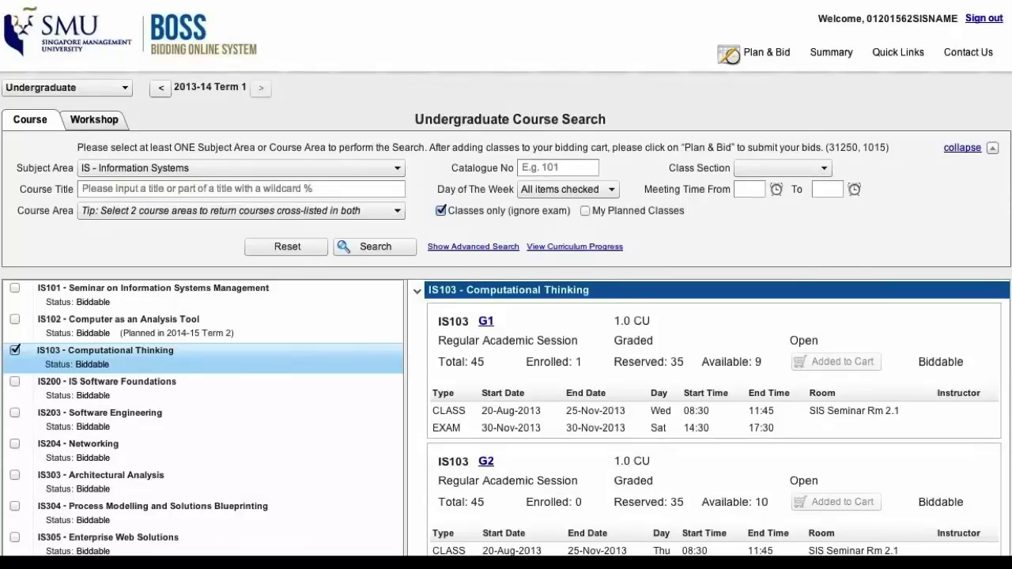
Search catalogue number 102 and add IS102 sections G3 and G4 to the cart.
click(578, 167)
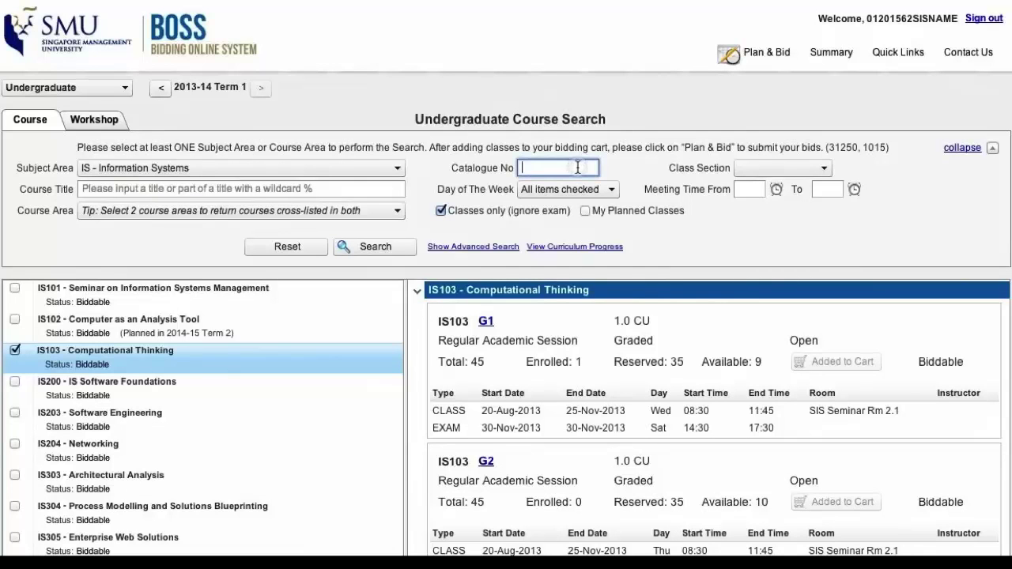
text(102)
click(364, 249)
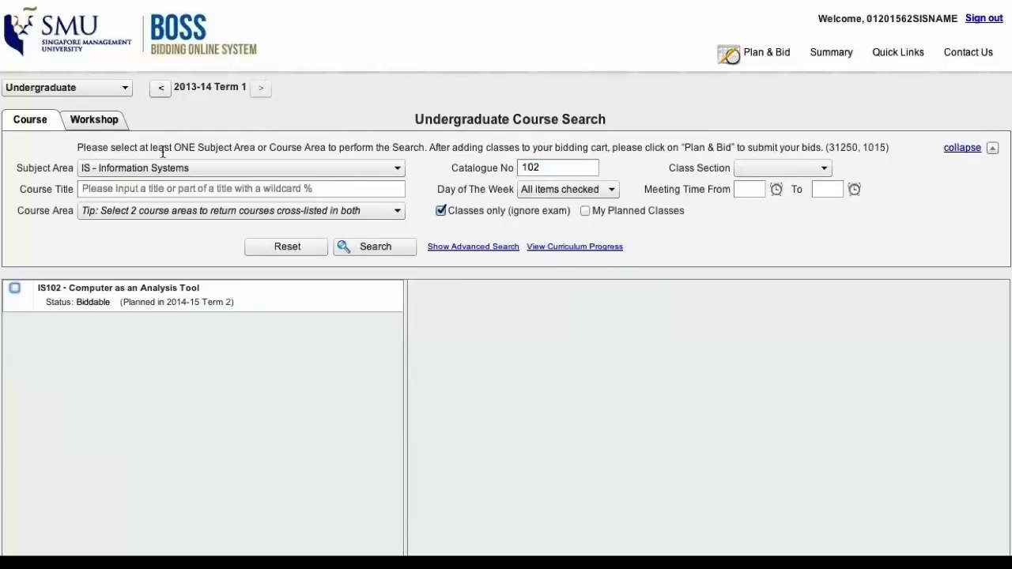
click(21, 290)
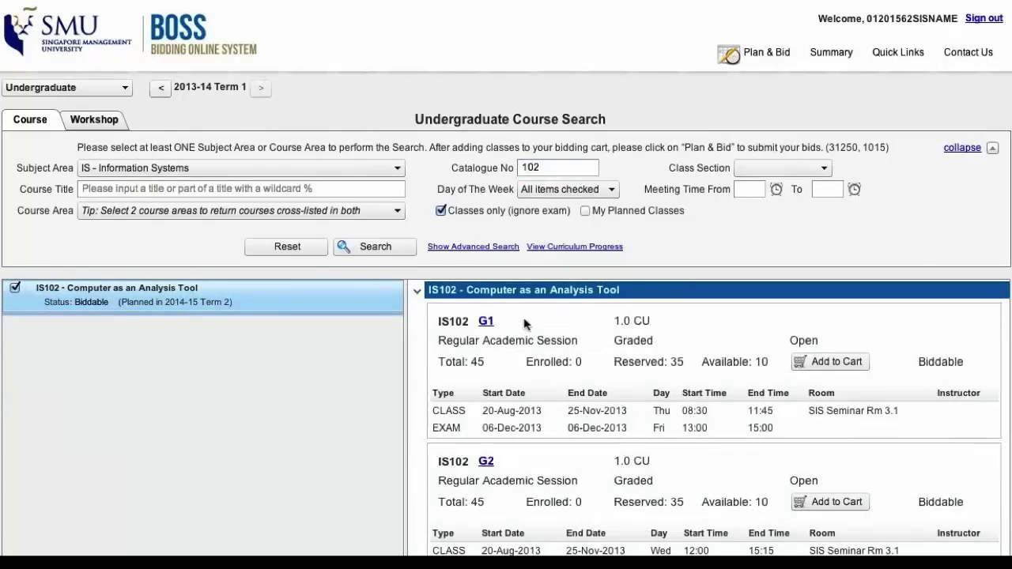
scroll(756, 459, down, 3)
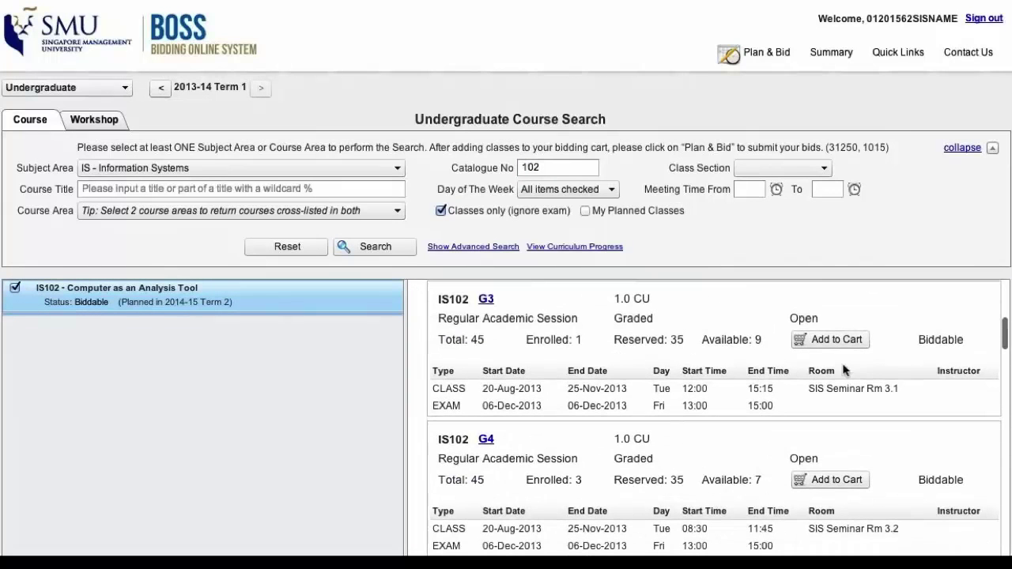
click(836, 340)
click(819, 484)
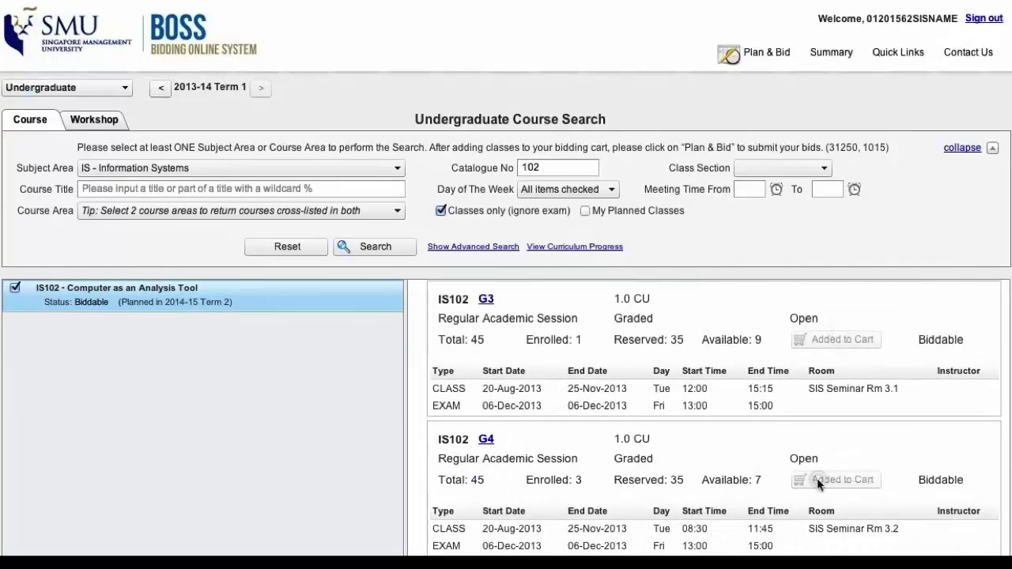
click(393, 209)
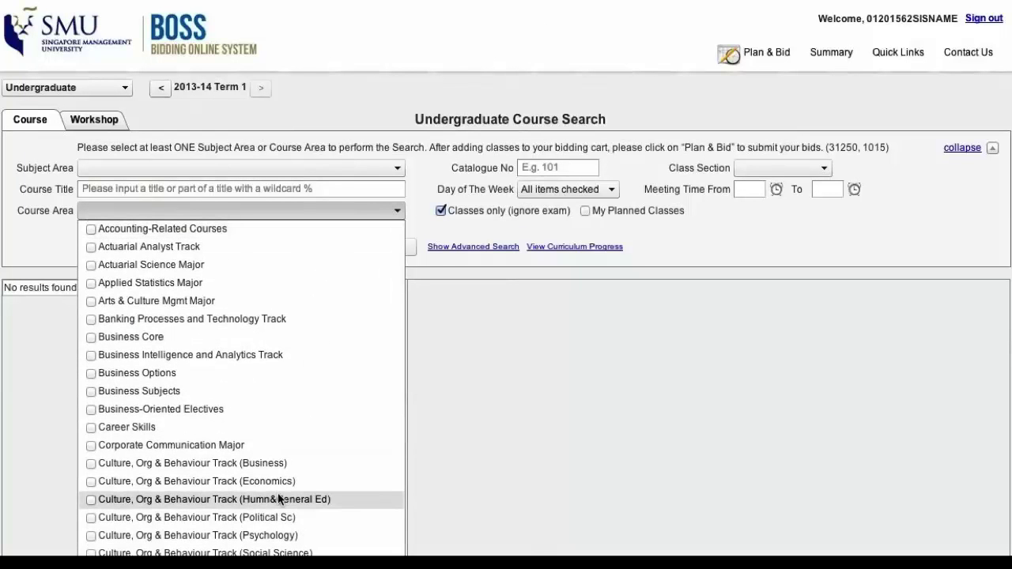
Limit the course area to University Core only, unticking Global & Regional Studies and Marketing Major.
scroll(277, 492, down, 8)
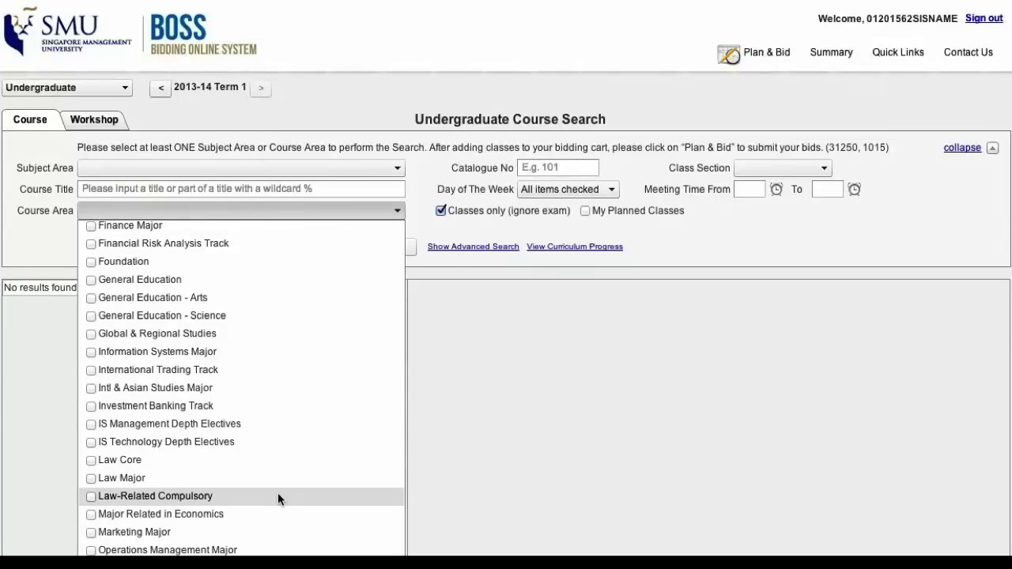
click(92, 334)
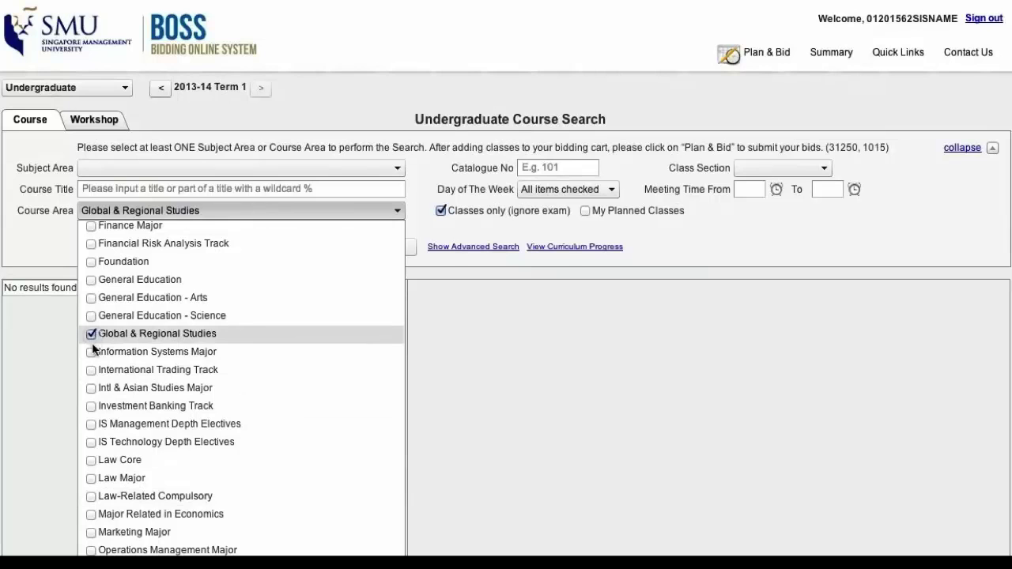
click(91, 533)
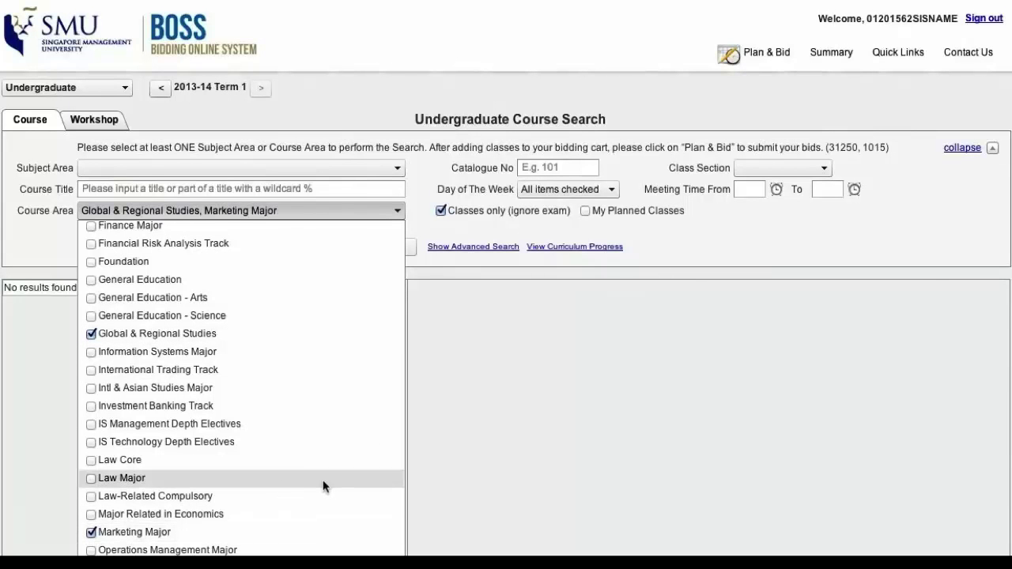
scroll(322, 486, down, 4)
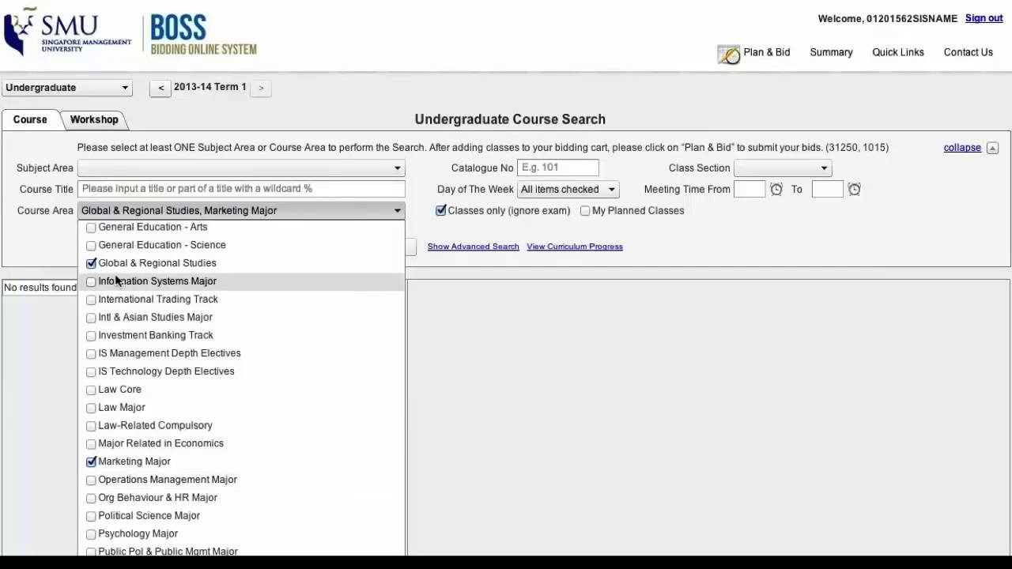
click(92, 263)
click(91, 462)
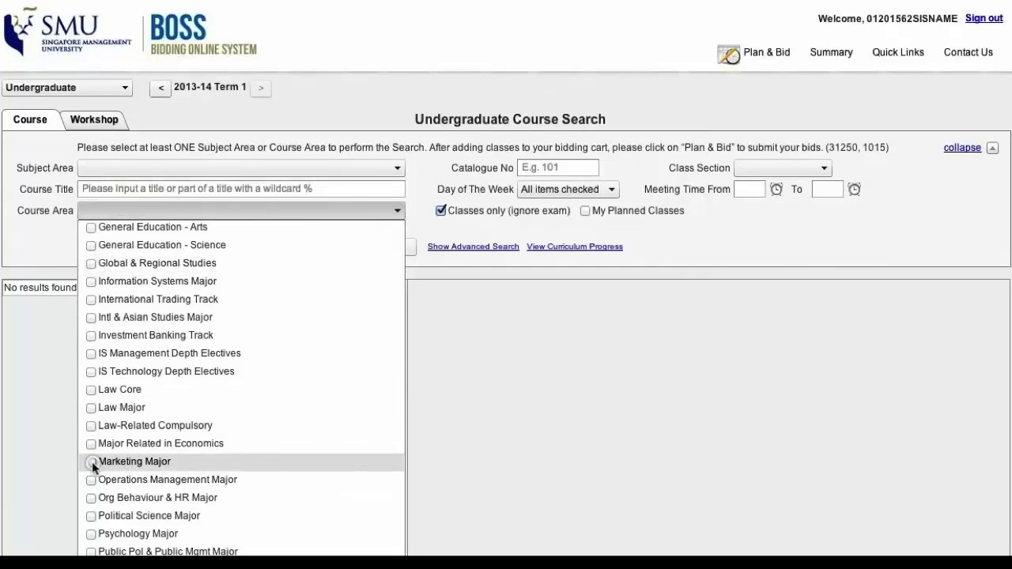
scroll(145, 477, down, 10)
click(90, 511)
click(396, 181)
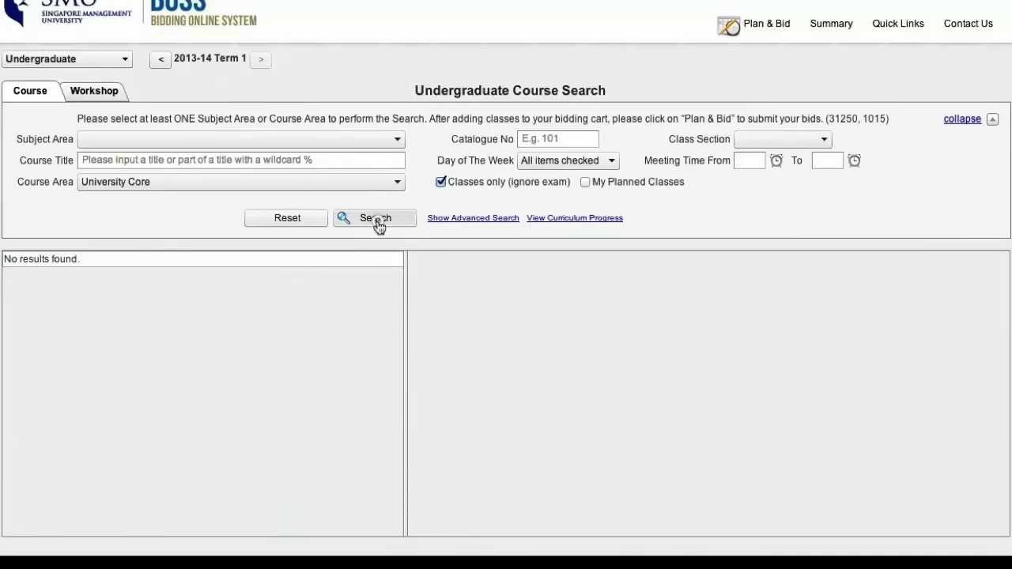
Search University Core courses and list COMM101 sections within a 12:00–19:00 meeting window.
click(374, 220)
click(15, 288)
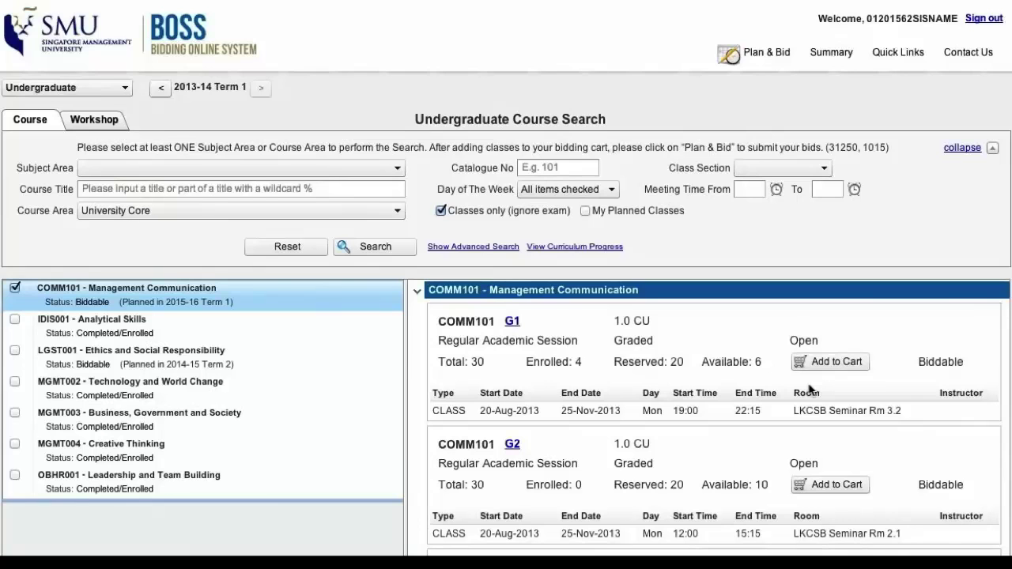
click(774, 192)
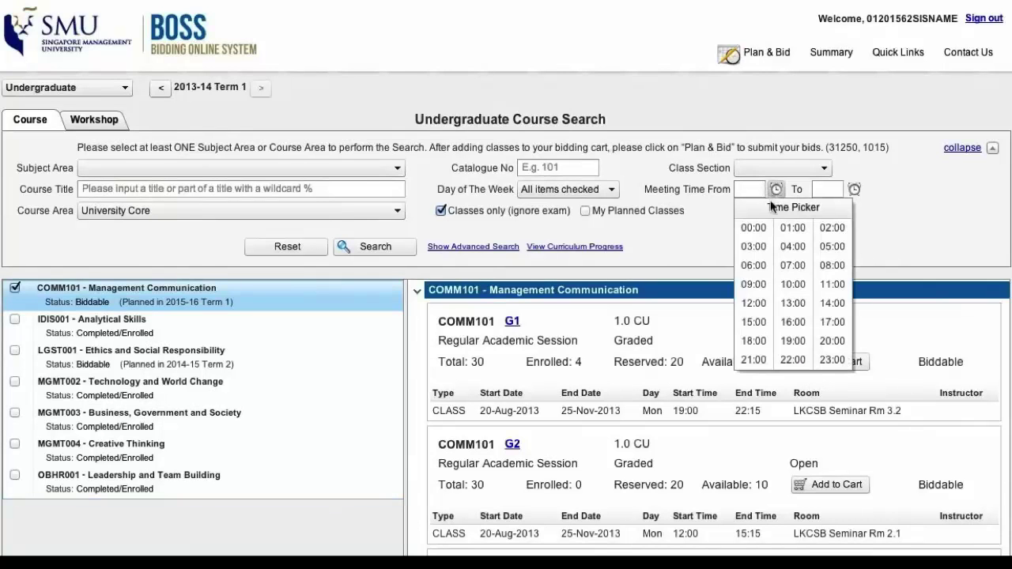
click(752, 315)
click(854, 189)
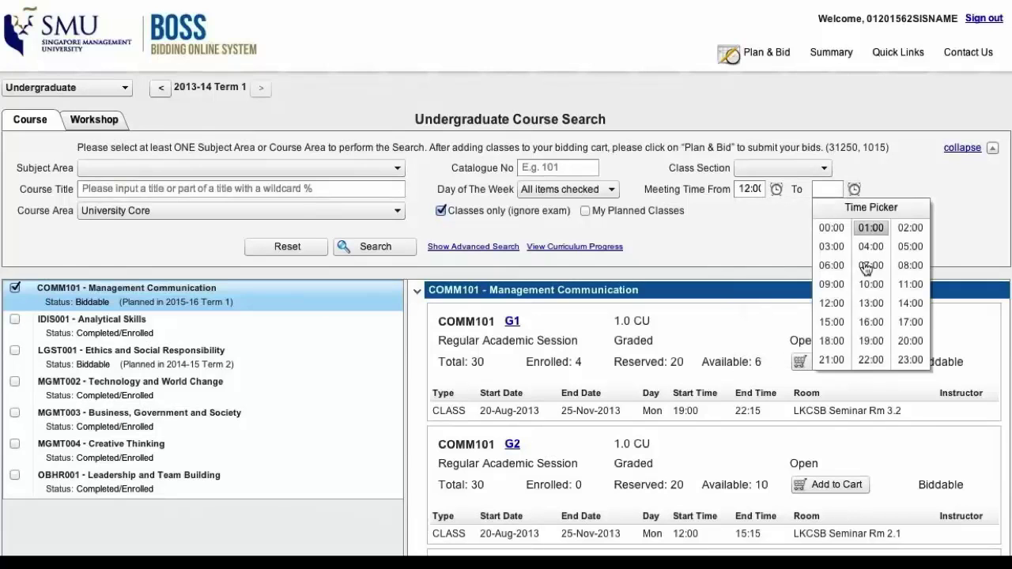
click(874, 341)
click(382, 247)
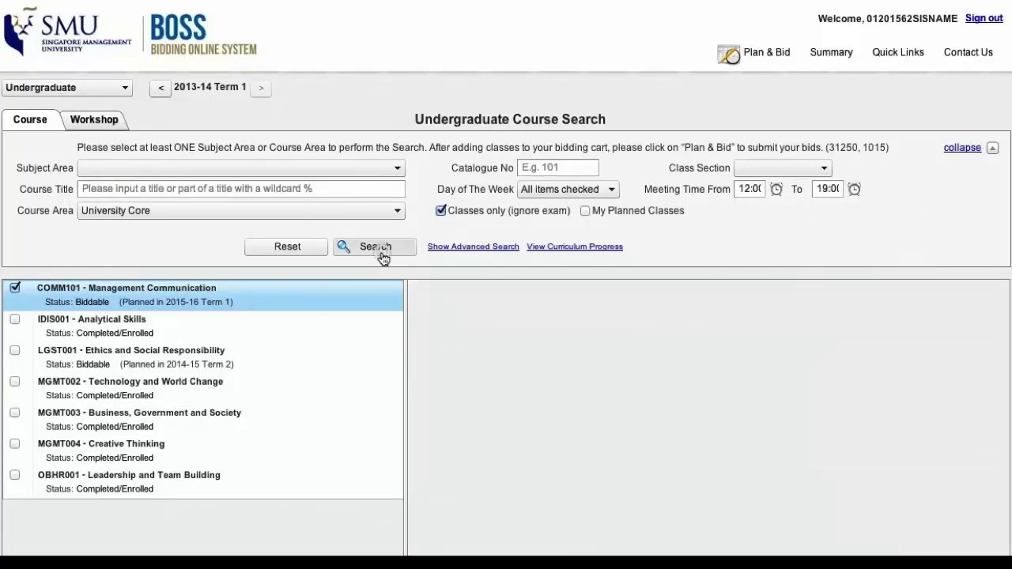
click(14, 288)
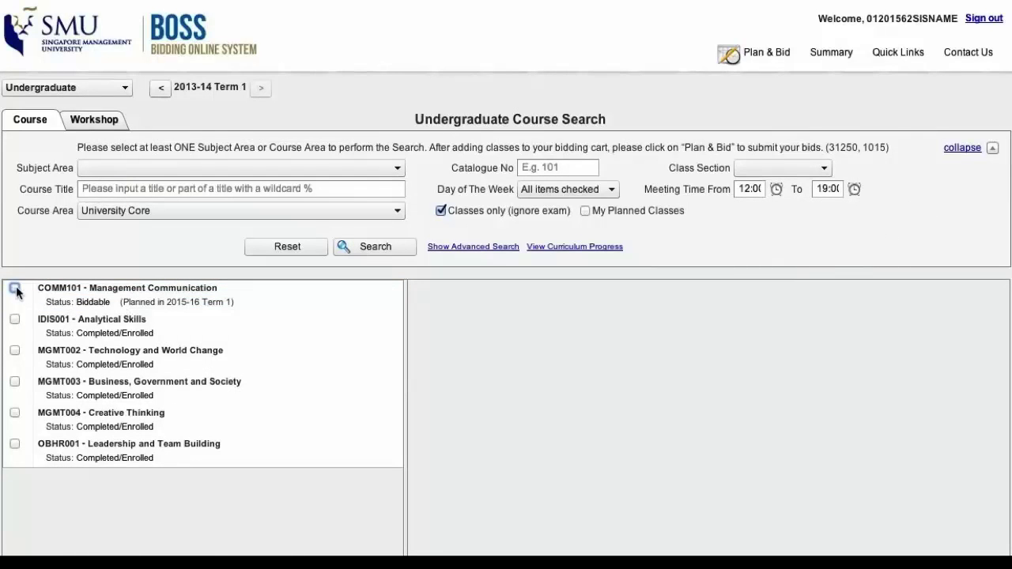
Exclude Friday from the meeting days and rerun the search to show COMM101's sections.
click(544, 190)
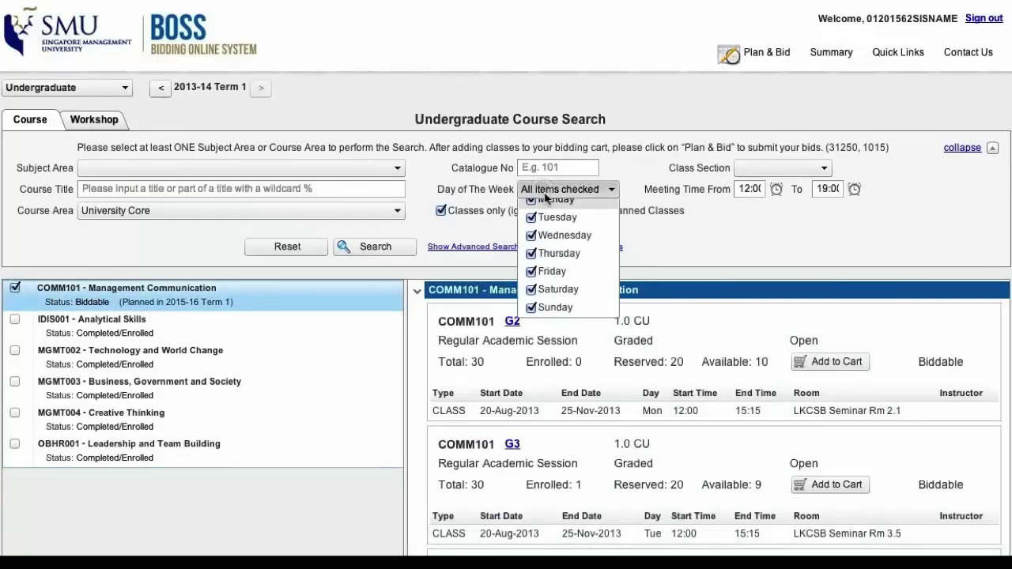
click(532, 280)
click(385, 248)
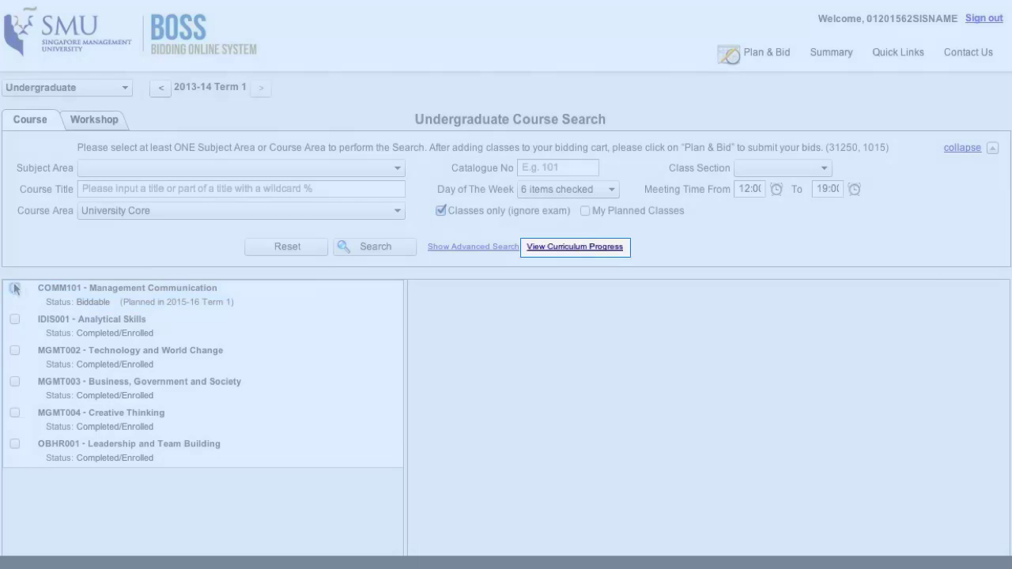
click(15, 289)
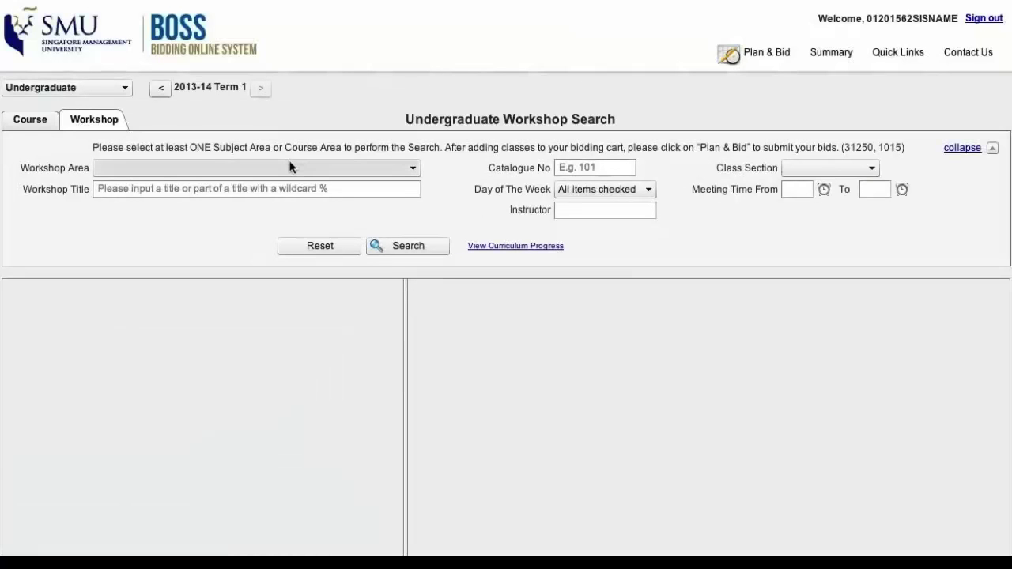
Search the Finishing Touch Workshop area and add FTW100 section G1 to the cart.
click(289, 165)
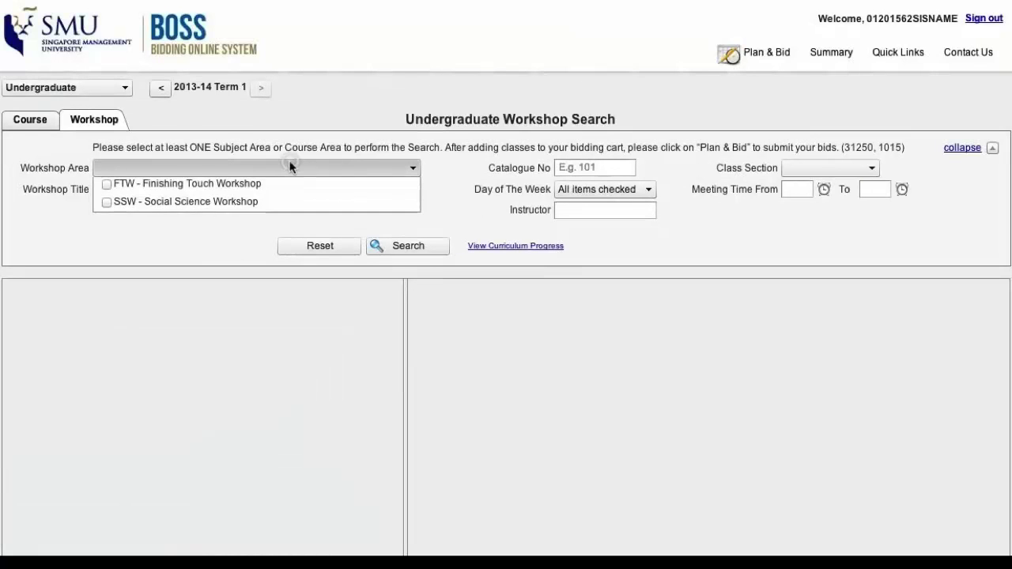
click(107, 185)
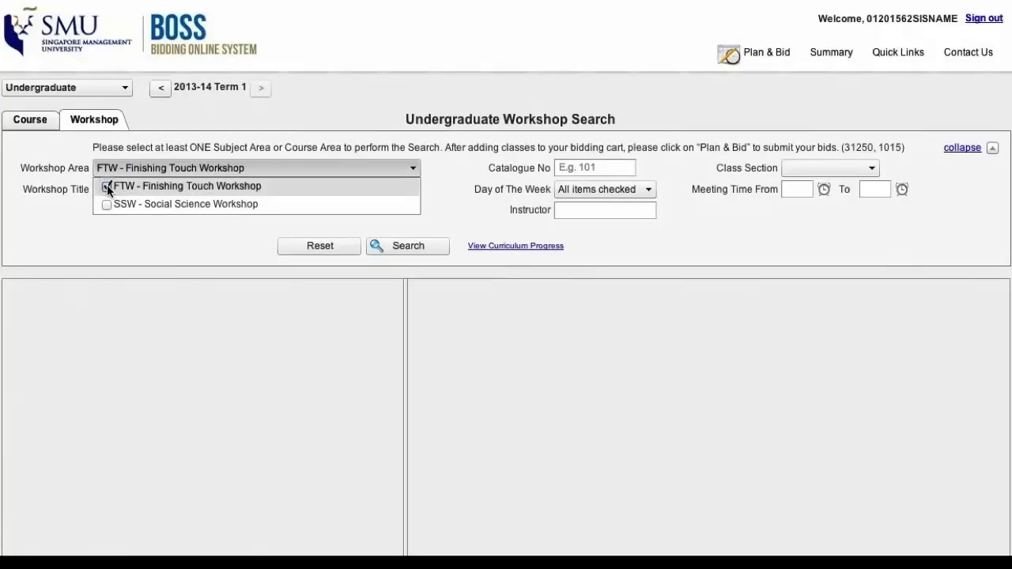
click(408, 248)
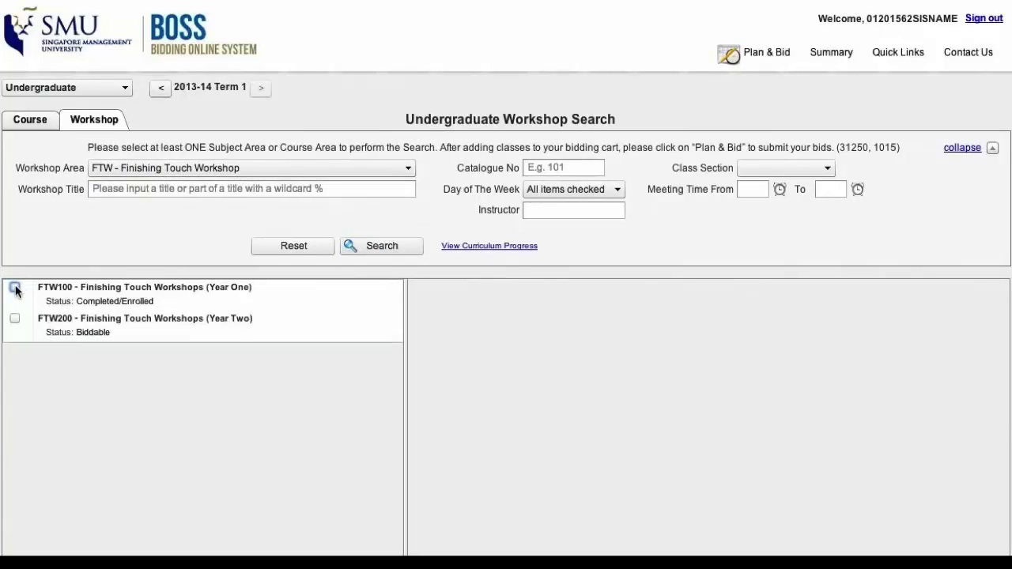
click(15, 288)
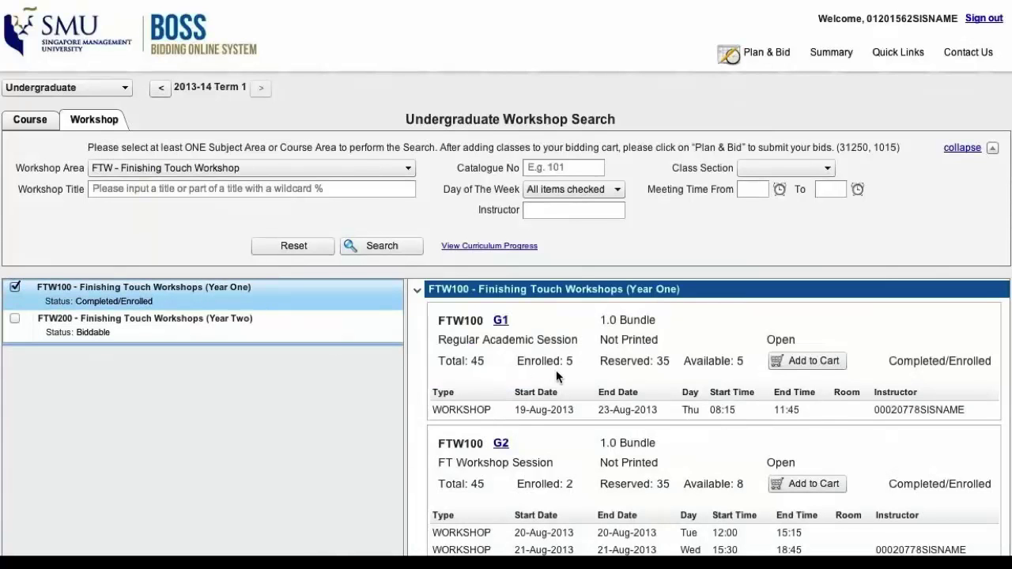
click(820, 362)
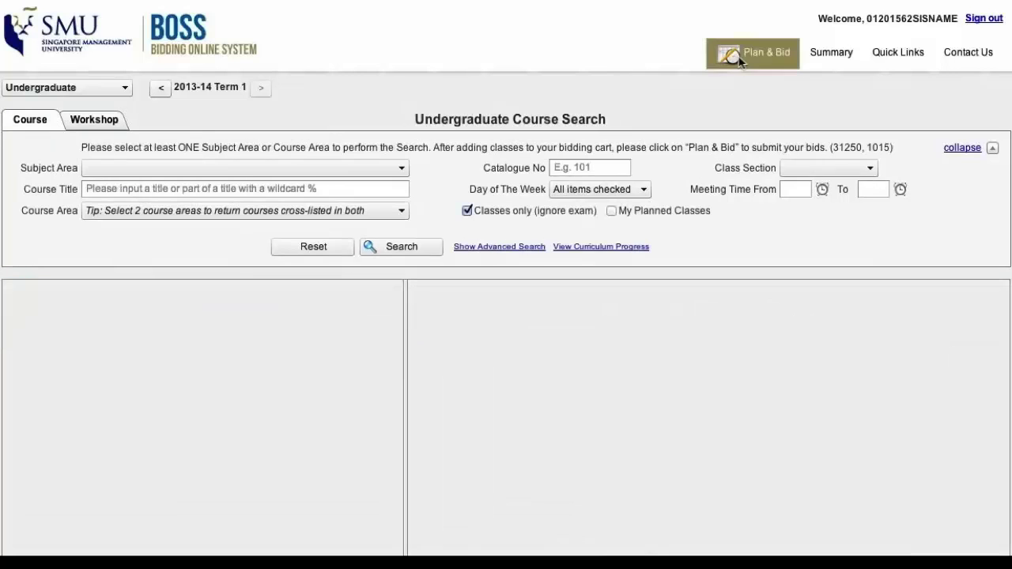
Pin every cart section, from ACCT102 G10 through the OBHR101 sections, onto the timetable.
click(764, 52)
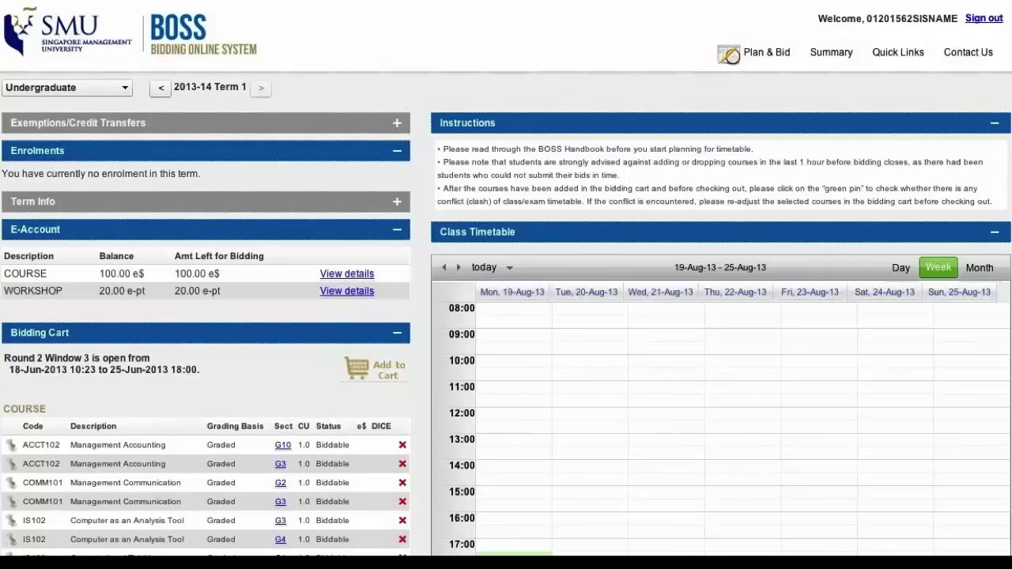
scroll(434, 204, down, 5)
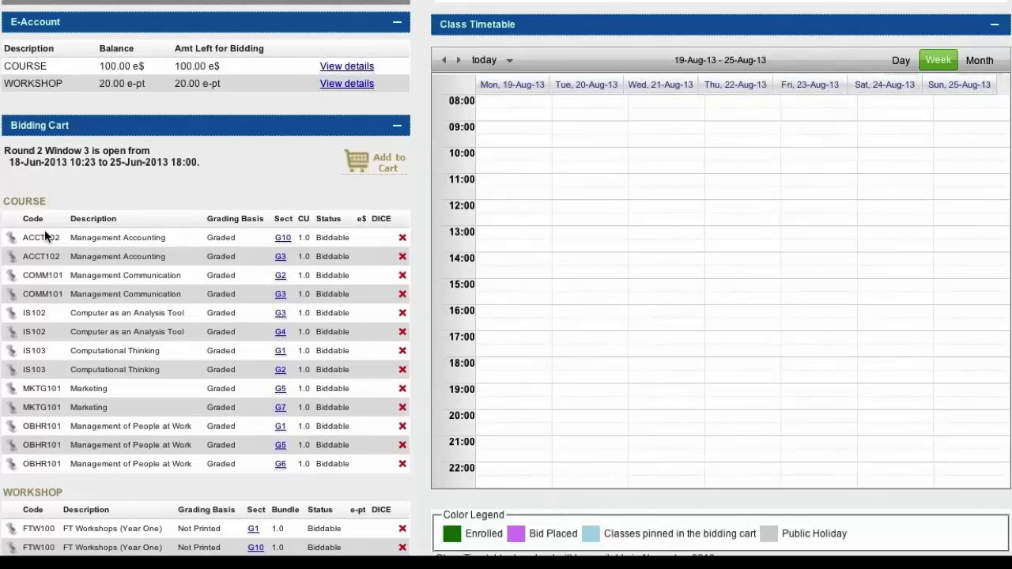
click(15, 242)
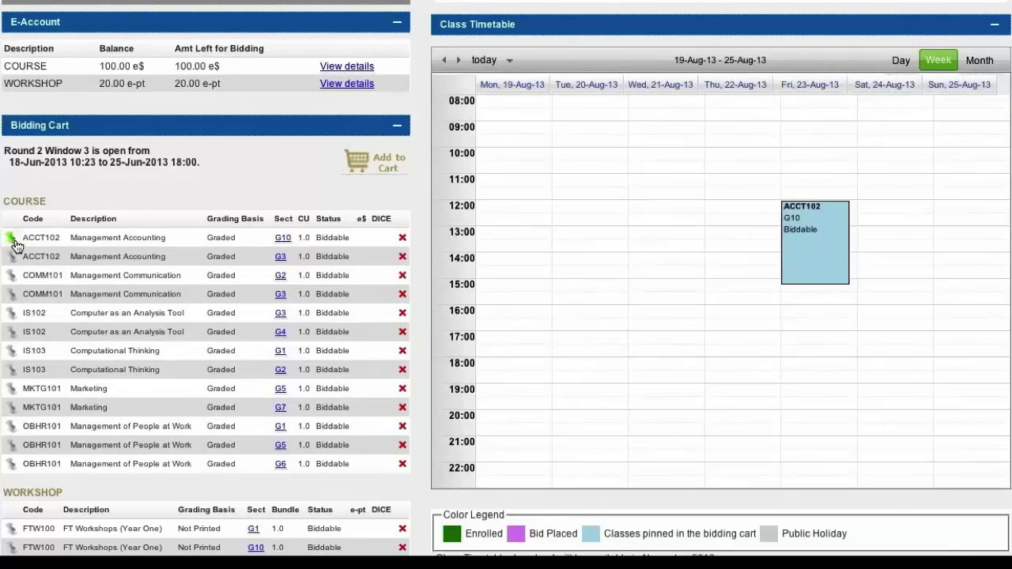
click(12, 256)
click(12, 275)
click(12, 294)
click(12, 313)
click(12, 332)
click(12, 351)
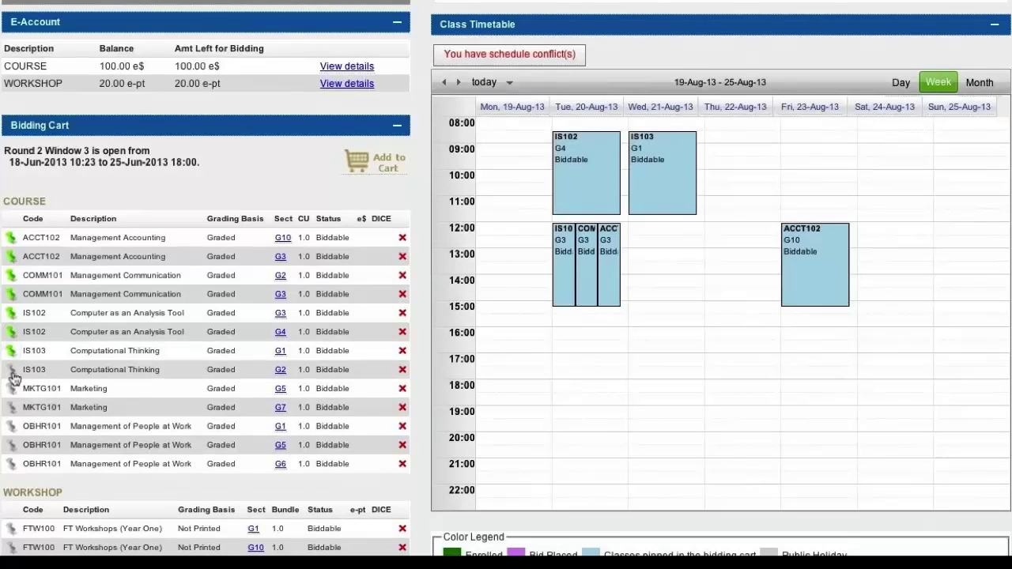
click(12, 370)
click(12, 389)
click(12, 408)
click(12, 427)
click(12, 446)
click(11, 465)
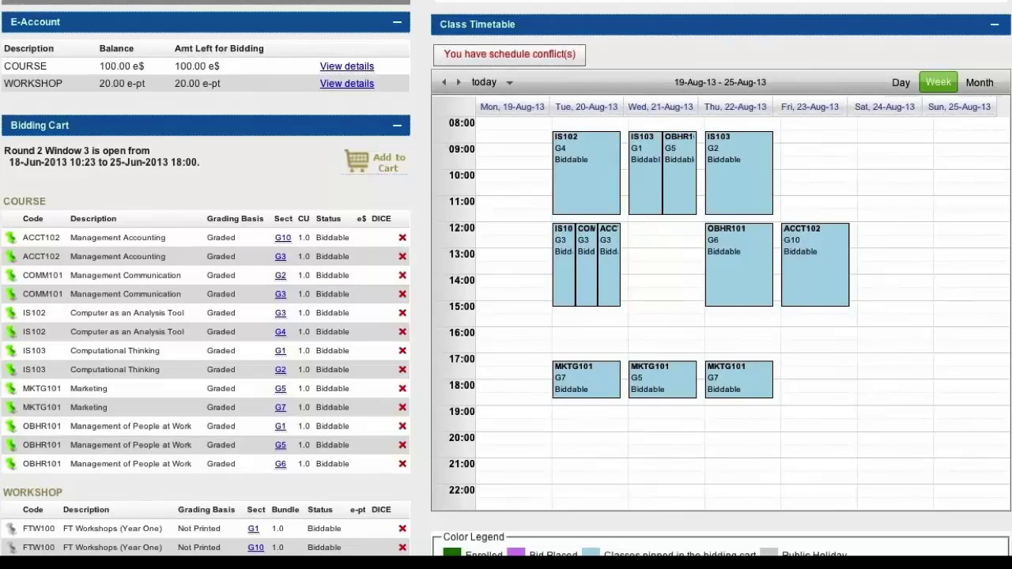
Unpin clashing ACCT102 G3, COMM101 G2, IS102 G3, IS103 G2, MKTG101 G5 and OBHR101 G5.
click(12, 256)
click(12, 275)
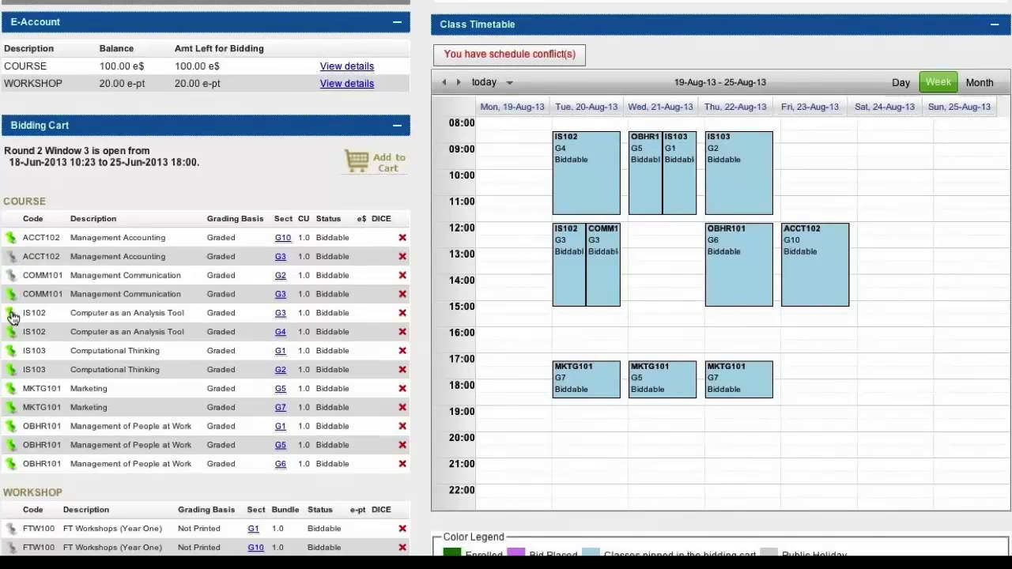
click(12, 315)
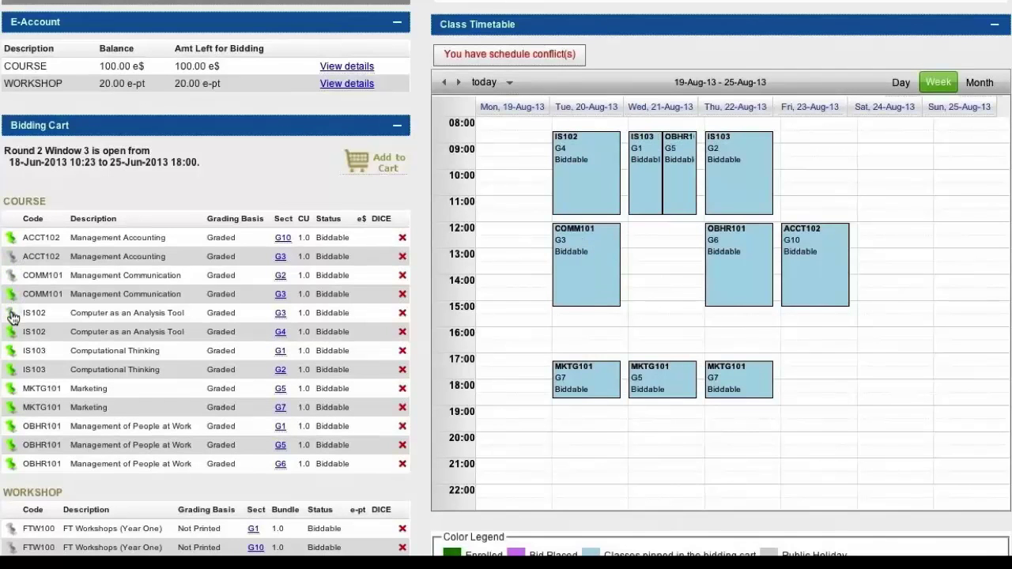
click(10, 369)
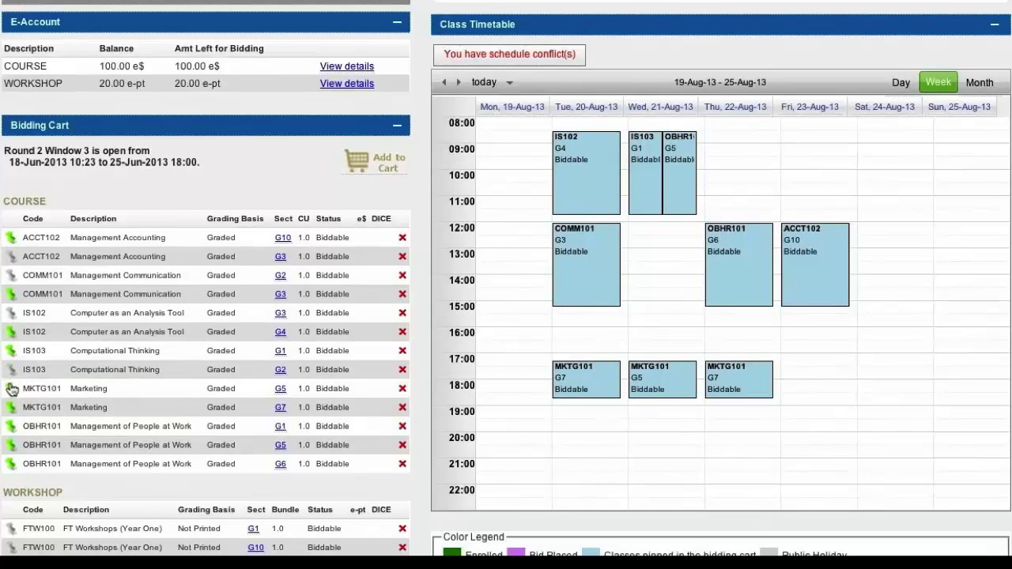
click(12, 388)
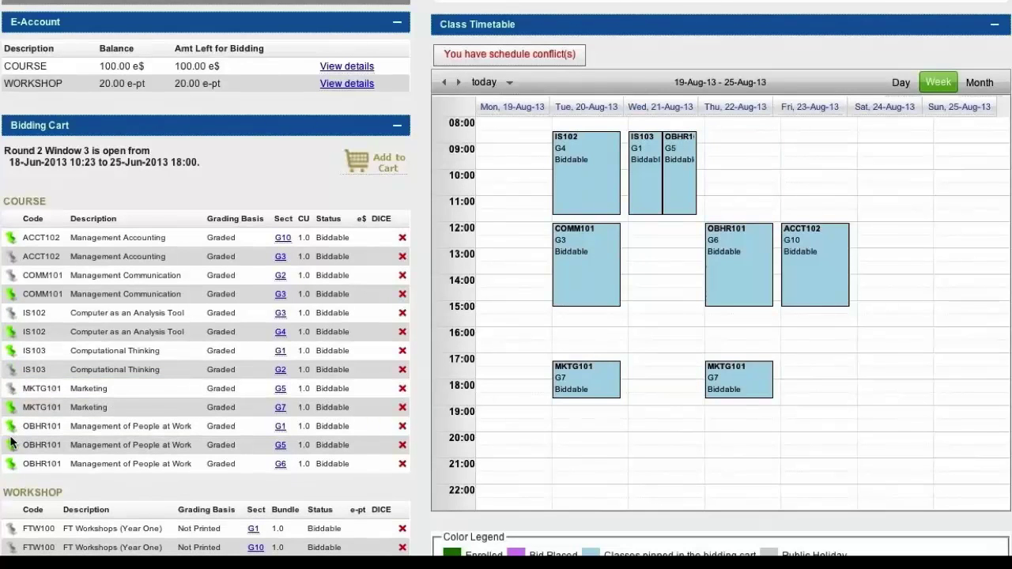
click(11, 444)
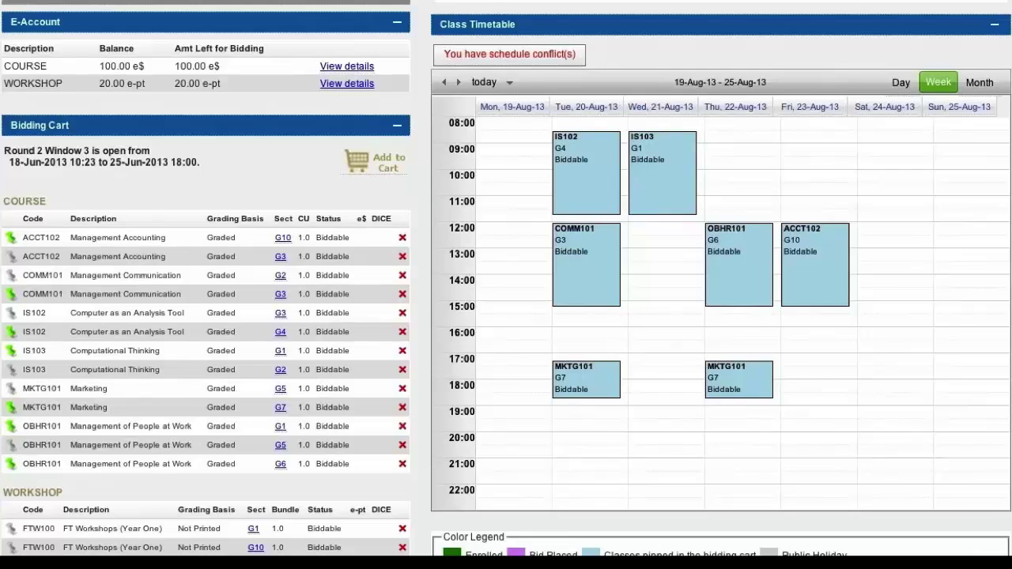
mouse_move(562, 55)
click(458, 84)
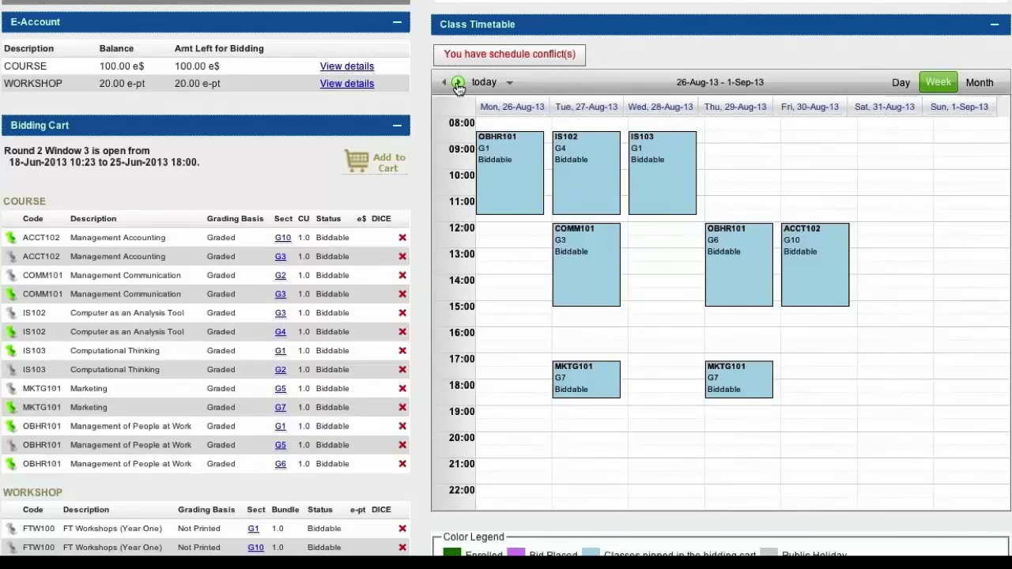
Unpin OBHR101 G1 to clear the exam clash, pin both FTW100 workshops, and check later weeks.
click(8, 430)
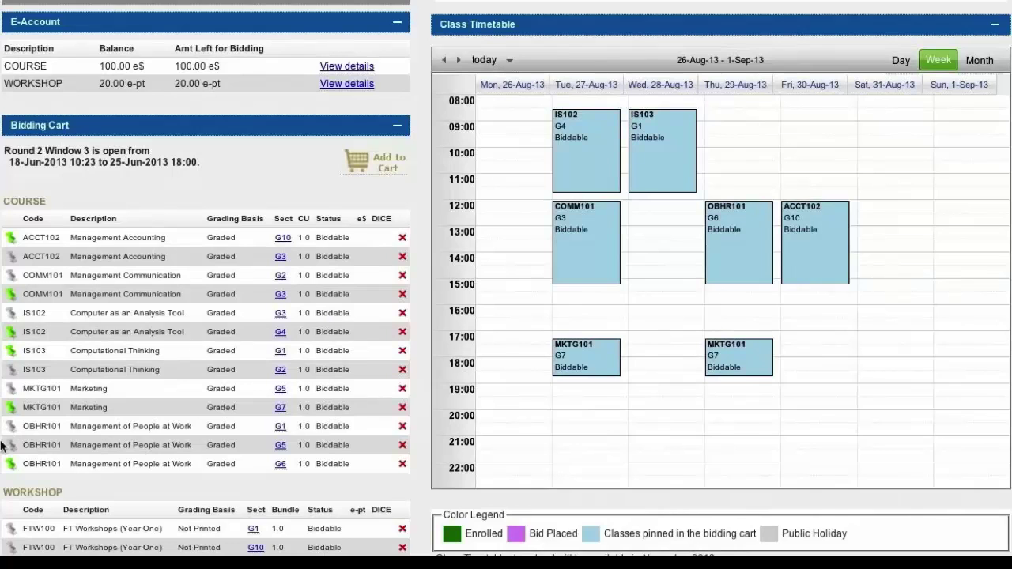
scroll(7, 447, down, 1)
click(9, 478)
click(11, 498)
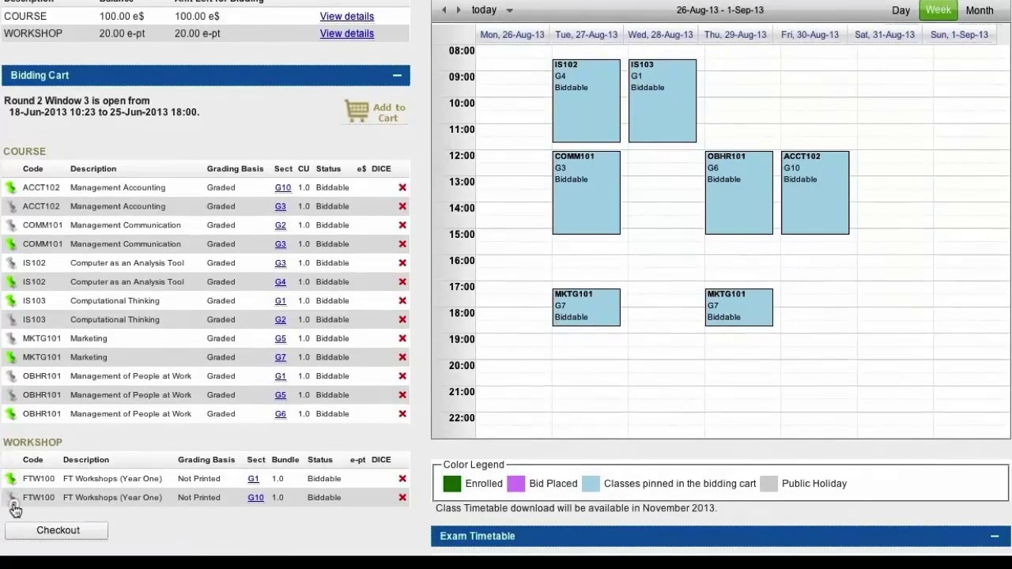
scroll(484, 49, up, 1)
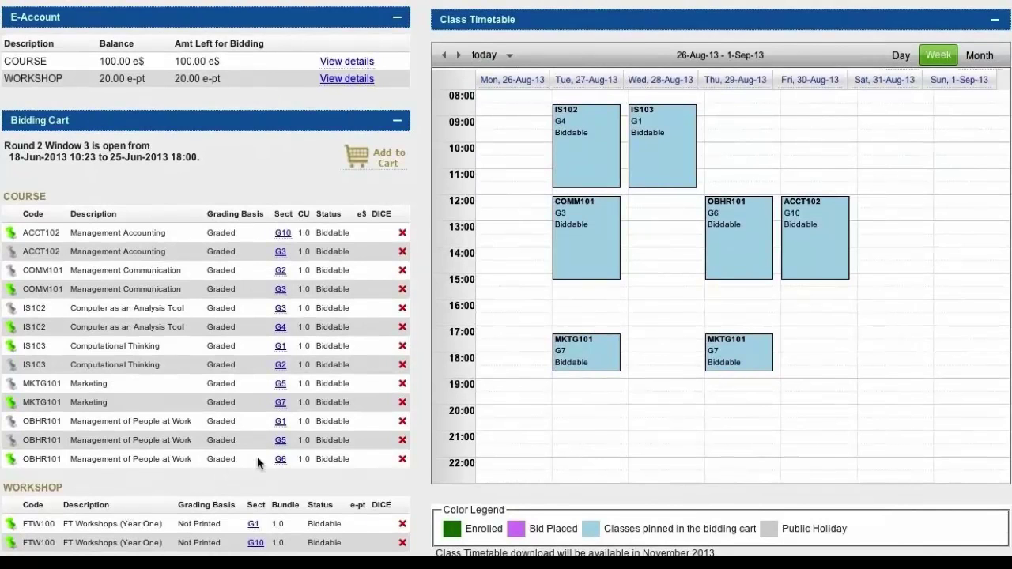
click(458, 56)
click(458, 55)
click(458, 56)
click(458, 55)
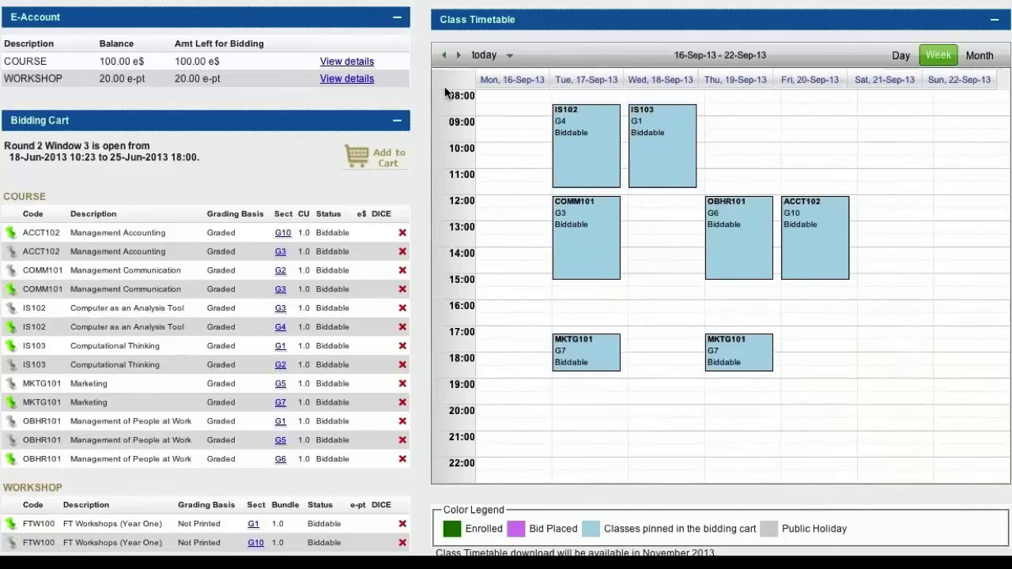
Return the timetable to the week of 19 Aug and check out the bidding cart.
click(443, 55)
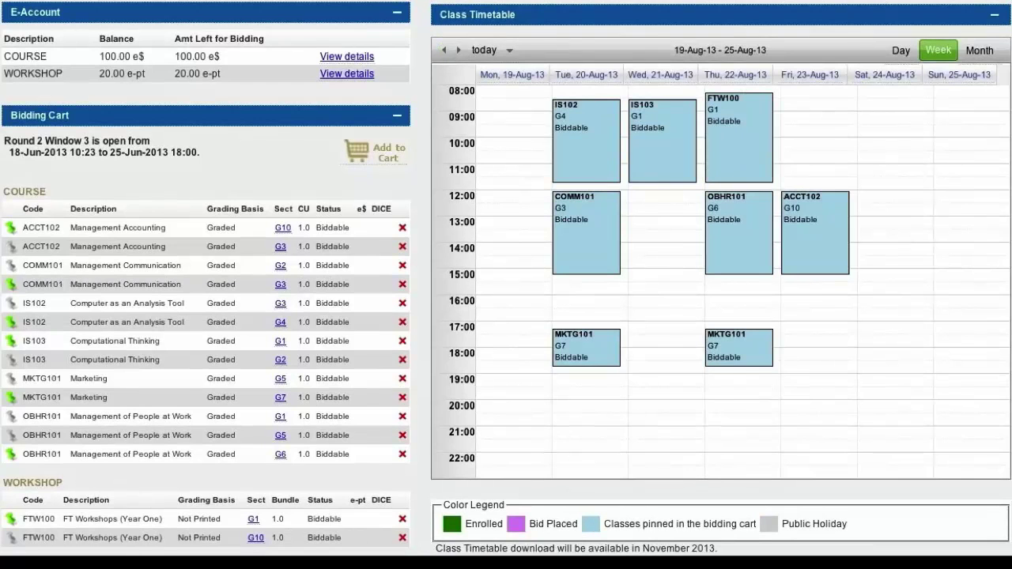
scroll(290, 209, down, 3)
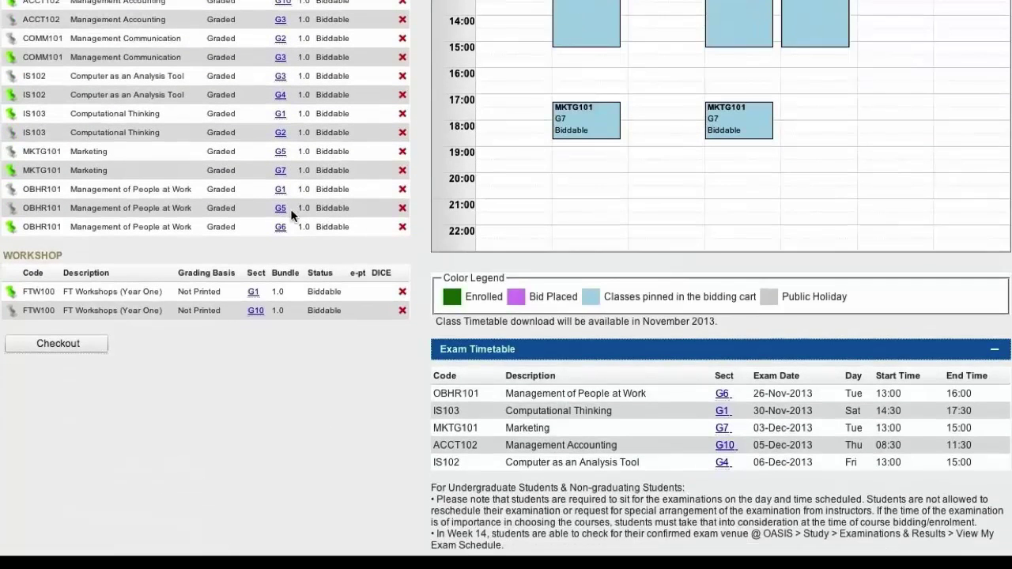
click(58, 343)
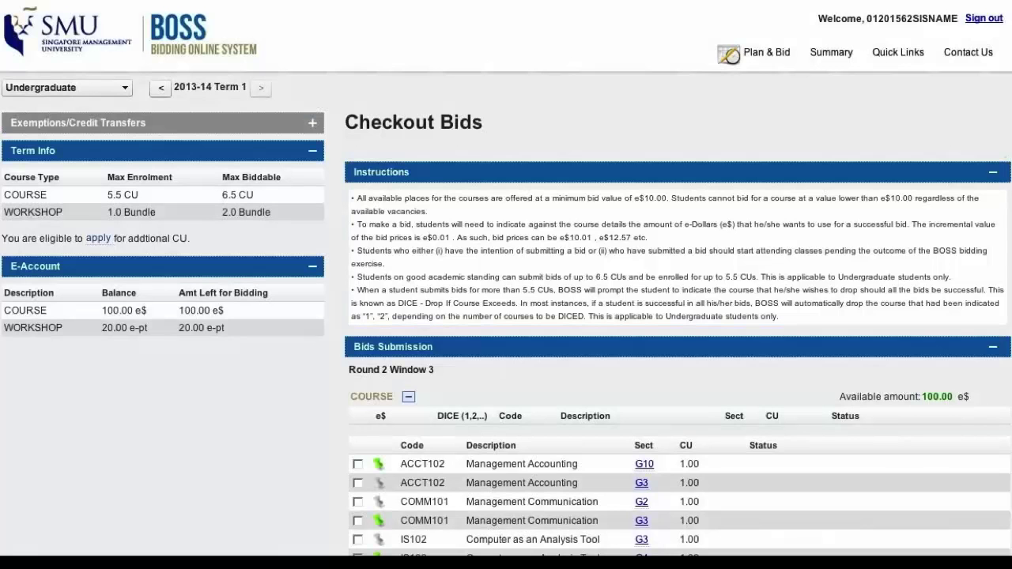
Select ACCT102 G10, COMM101 G3, IS102 G4, IS103 G1, MKTG101 G7 and OBHR101 G6 for bidding.
scroll(617, 227, down, 4)
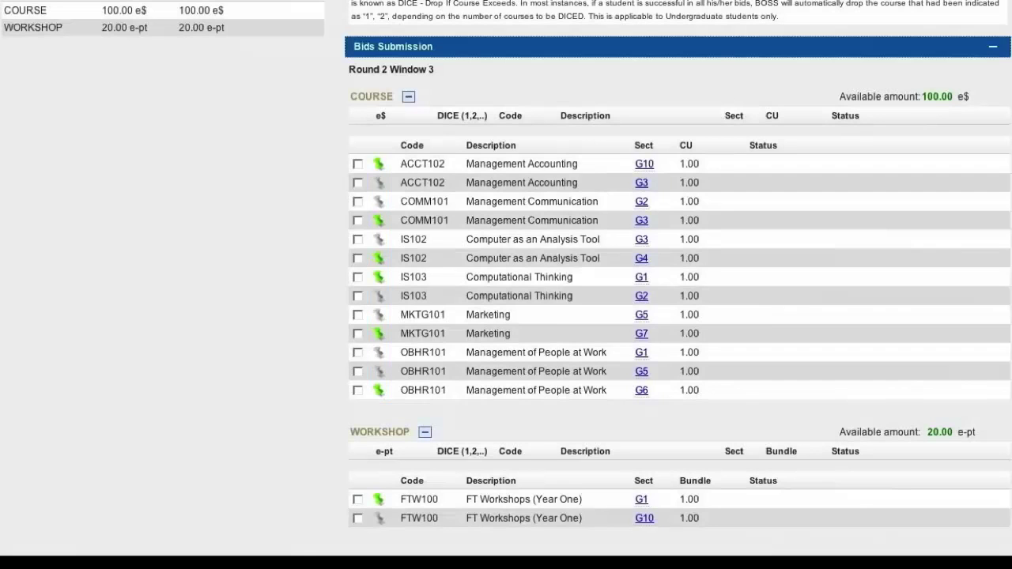
click(357, 164)
click(357, 223)
click(358, 267)
click(358, 289)
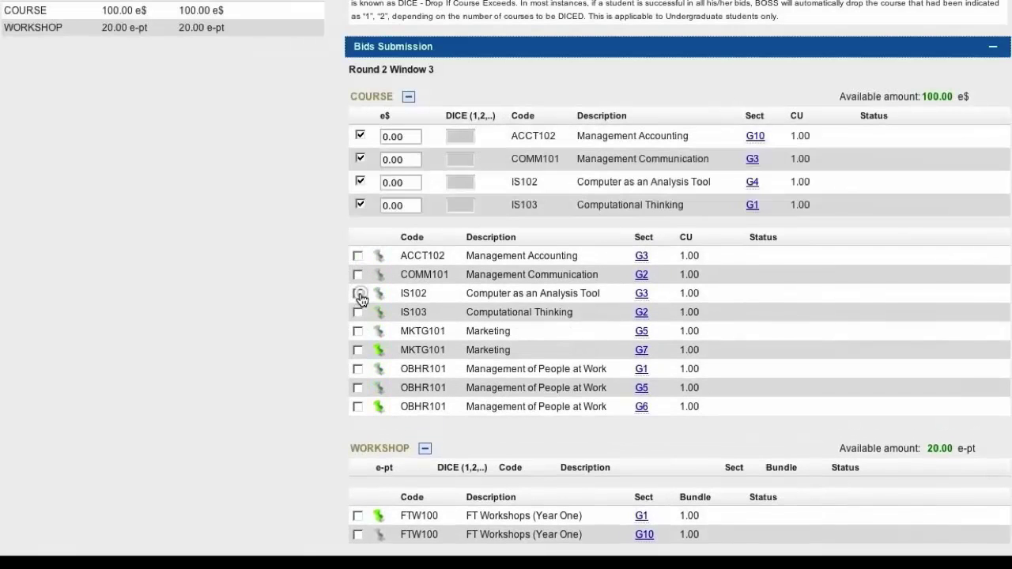
click(358, 350)
click(358, 412)
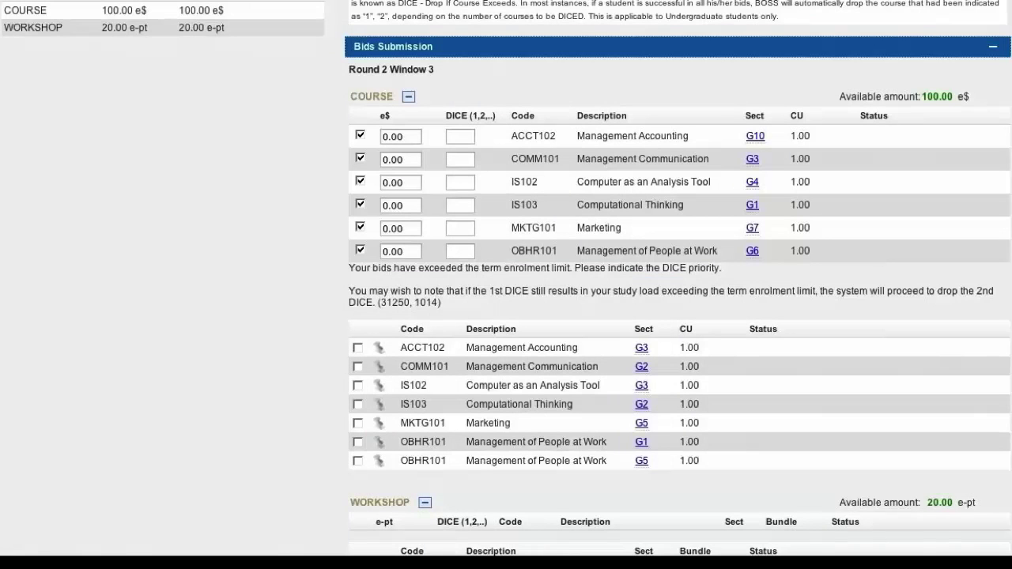
Set DICE priorities: ACCT102 1, IS103 2, COMM101 3, IS102 4, MKTG101 5, OBHR101 6.
click(461, 138)
text(1)
click(463, 204)
text(2)
click(463, 158)
text(3)
click(460, 182)
text(4)
click(460, 228)
text(5)
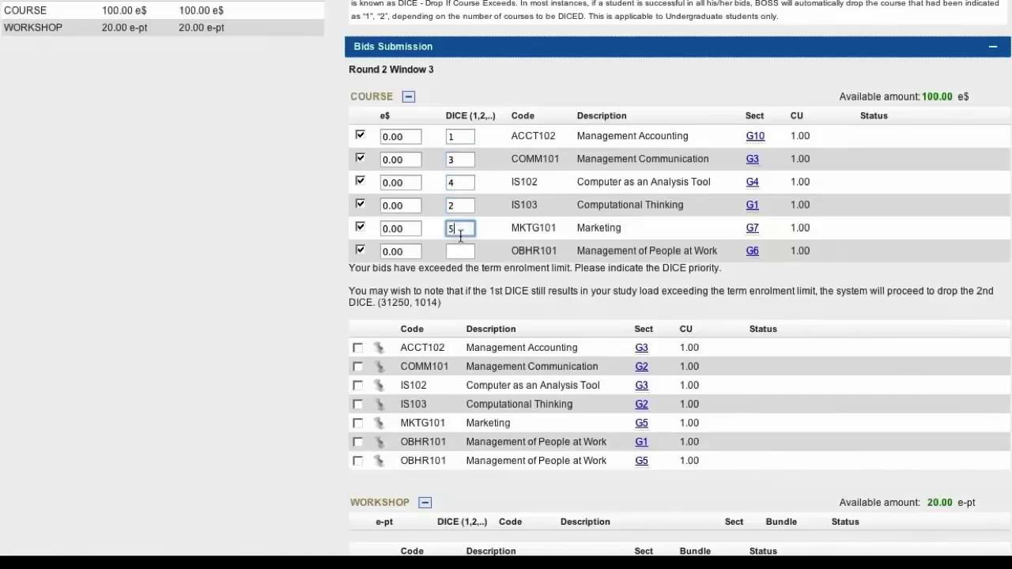
click(460, 250)
text(6)
Bid 15 e$ on each of the six courses.
click(400, 136)
text(15)
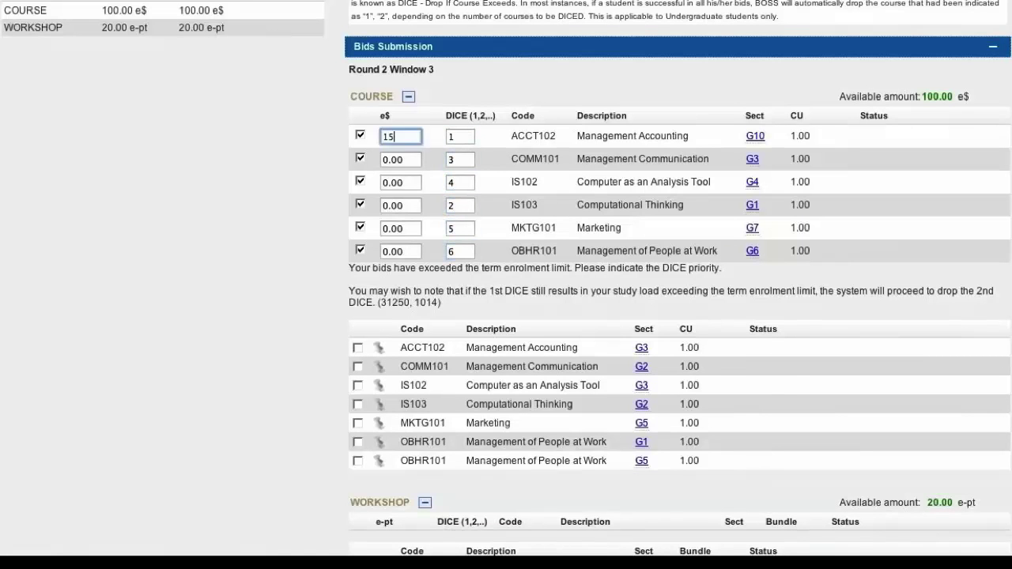
click(400, 159)
text(15)
click(418, 183)
text(15)
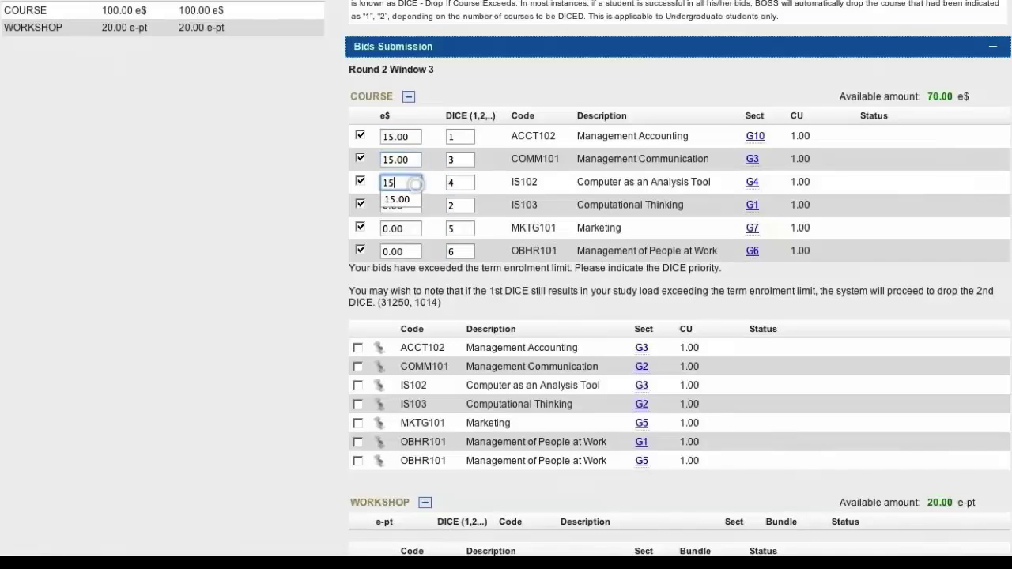
click(411, 205)
text(15)
click(413, 228)
text(15)
click(412, 252)
text(15)
click(289, 259)
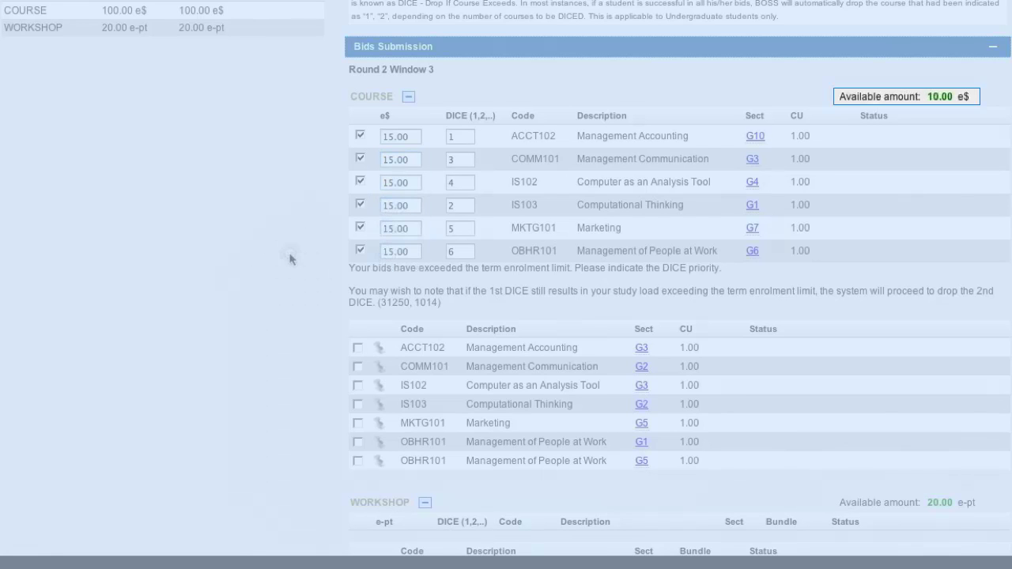
Add the FTW100 G1 workshop to the bids with 20 e-pt.
scroll(300, 445, down, 3)
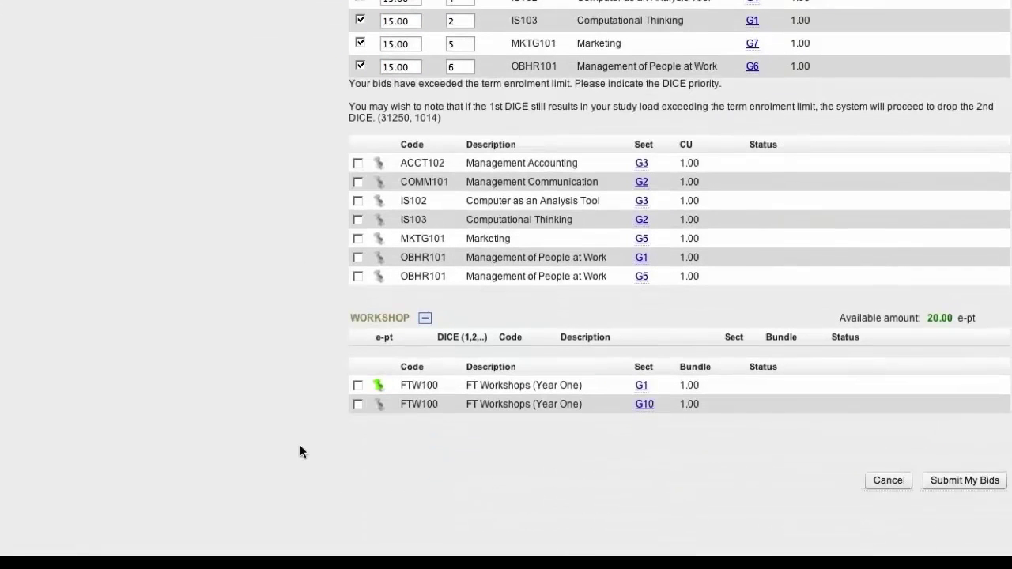
click(358, 384)
click(403, 357)
text(20)
click(273, 368)
scroll(273, 367, up, 2)
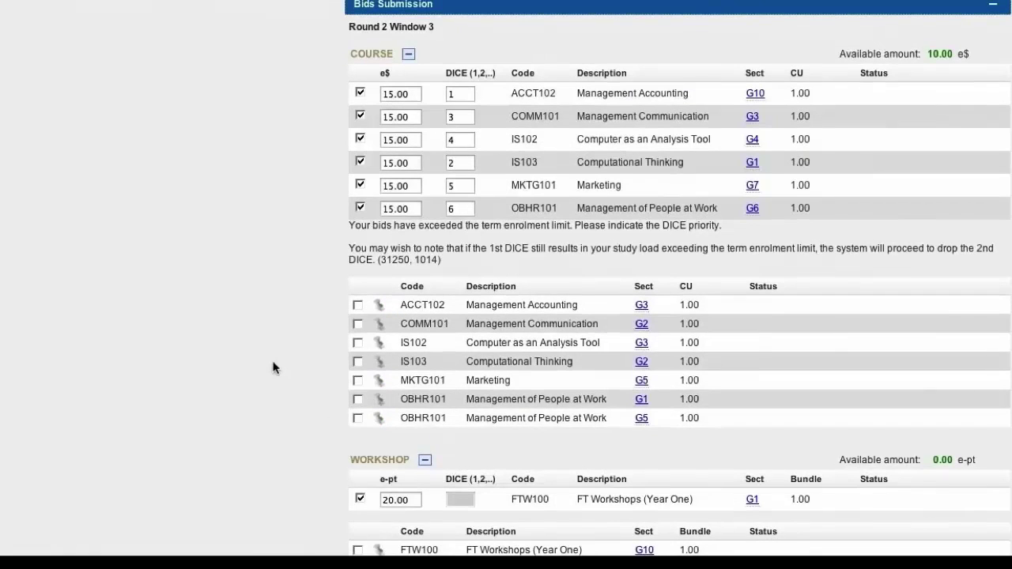
scroll(272, 367, down, 3)
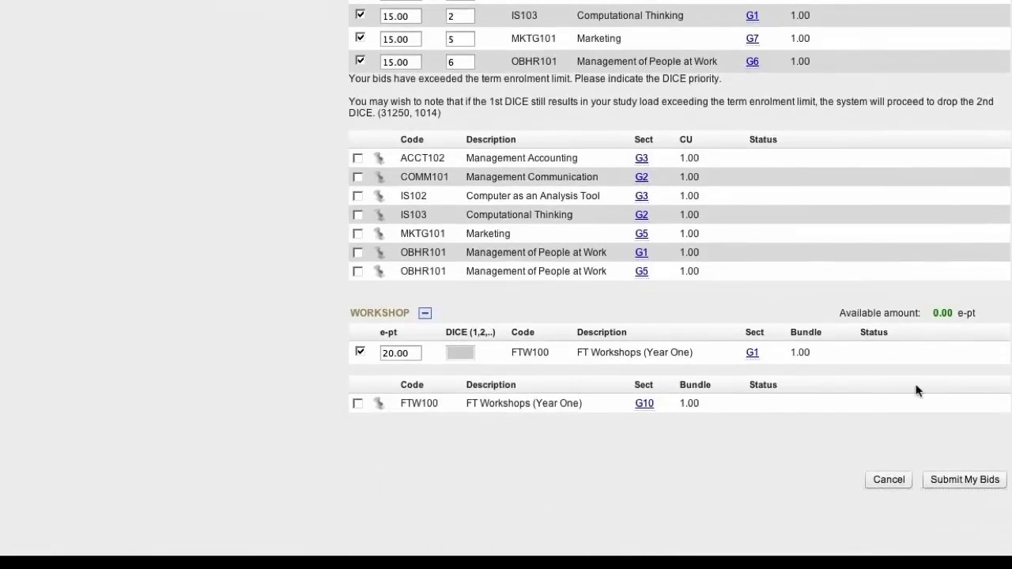
Submit and confirm the bids; results show five courses and FTW100 G1 successful, ACCT102 unsuccessful.
click(957, 480)
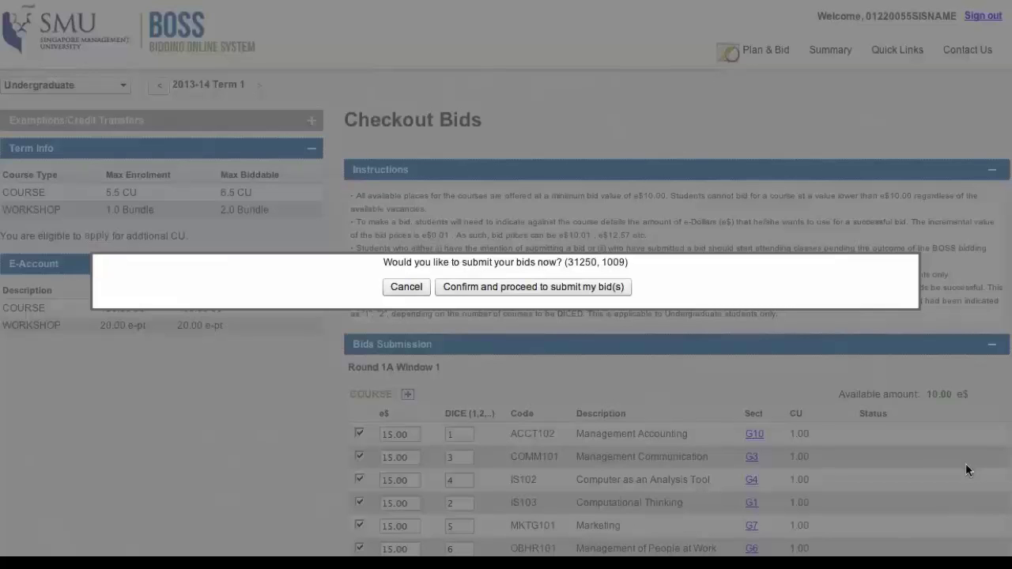
click(514, 289)
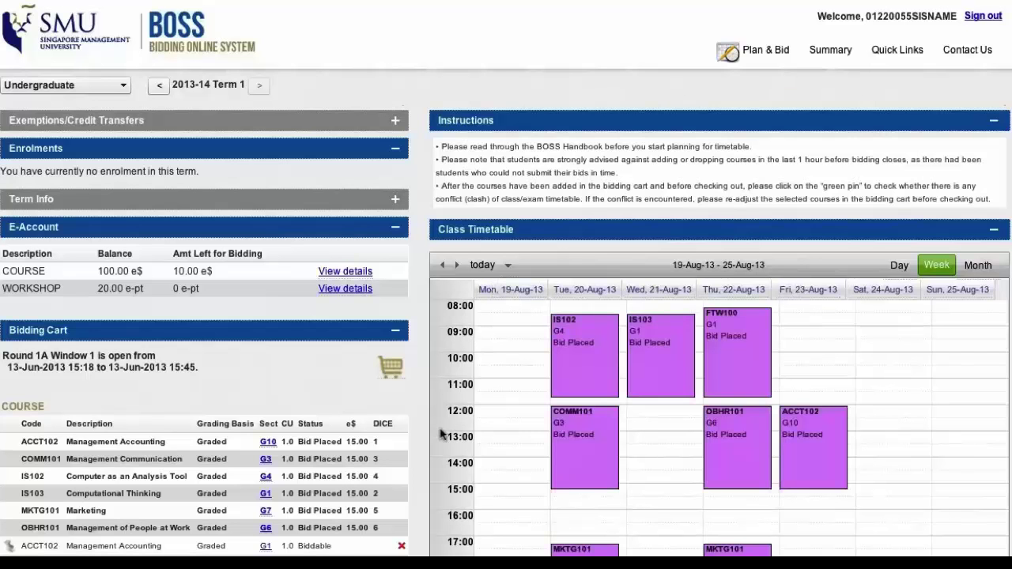
scroll(441, 435, down, 4)
scroll(441, 434, down, 1)
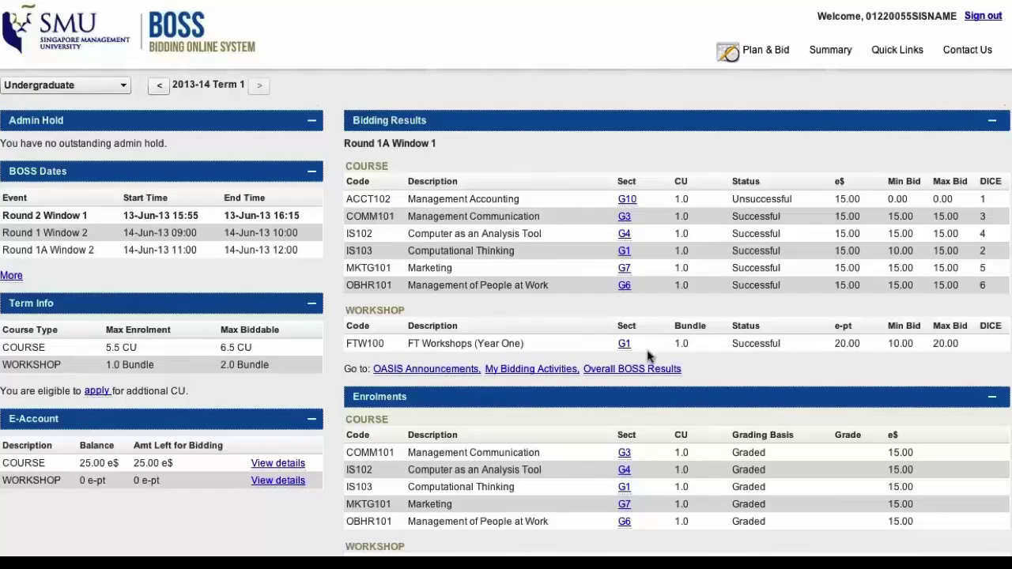
click(628, 368)
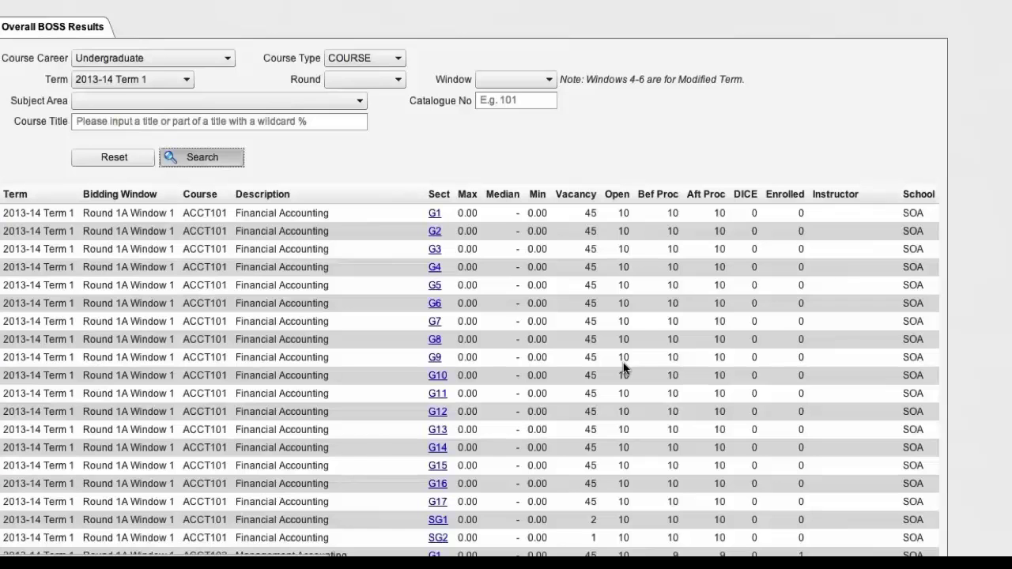
click(286, 63)
click(85, 85)
click(506, 65)
text(102)
key(Return)
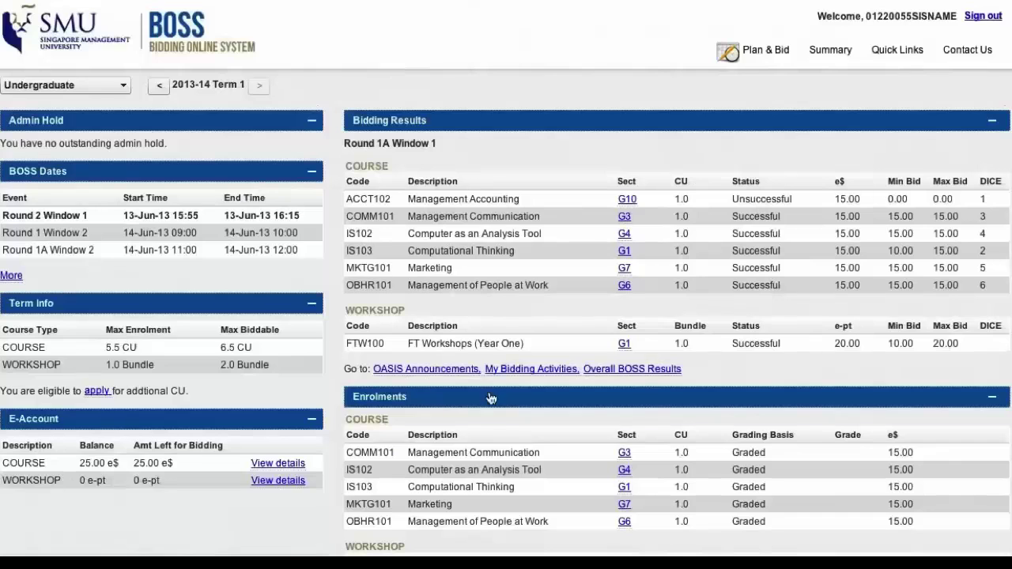
scroll(498, 414, down, 1)
scroll(499, 419, down, 1)
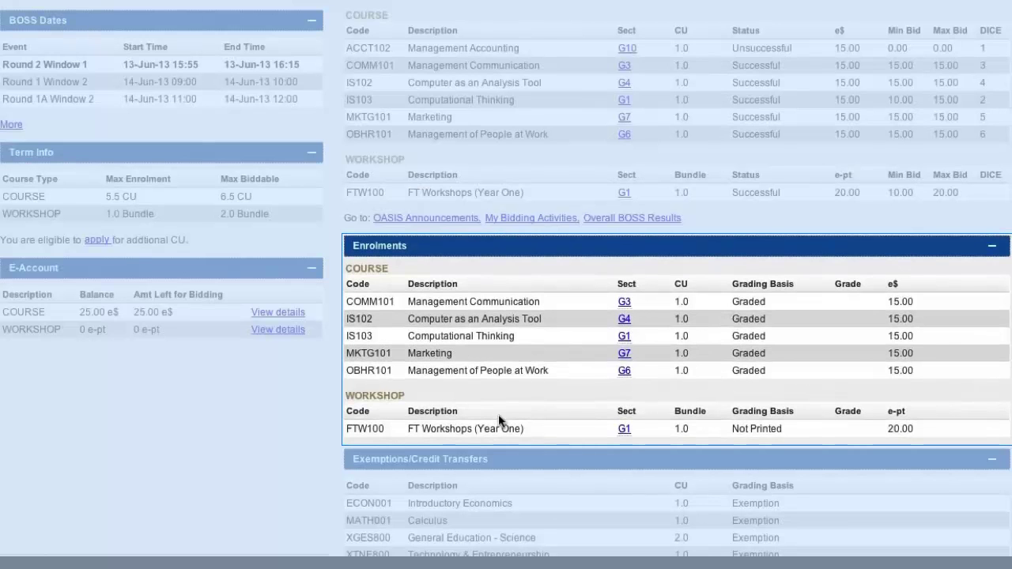
scroll(806, 280, up, 2)
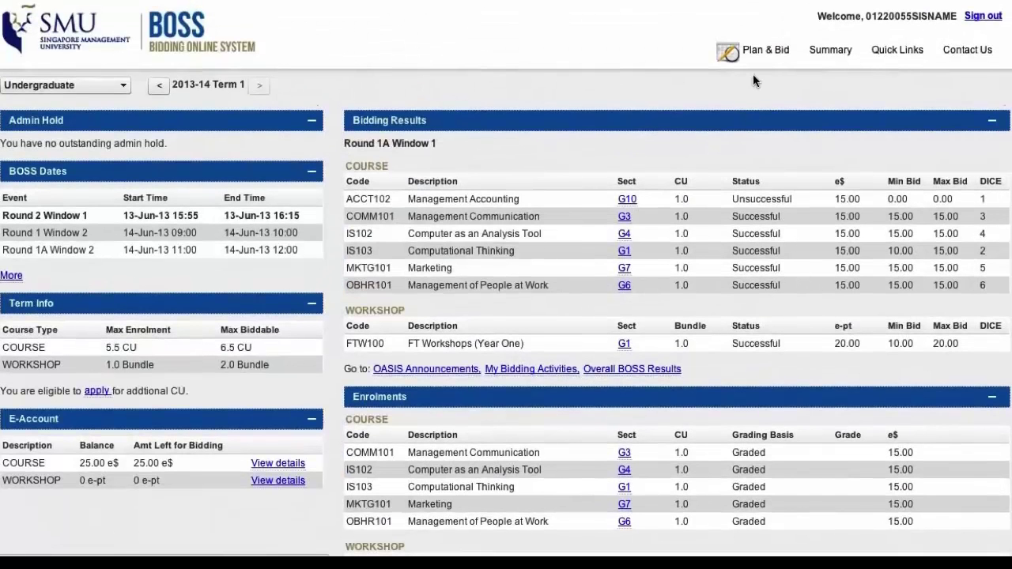
Review the Plan & Bid timetables: enrolled classes in green, ACCT102 G10 still Biddable.
click(754, 40)
scroll(851, 395, down, 3)
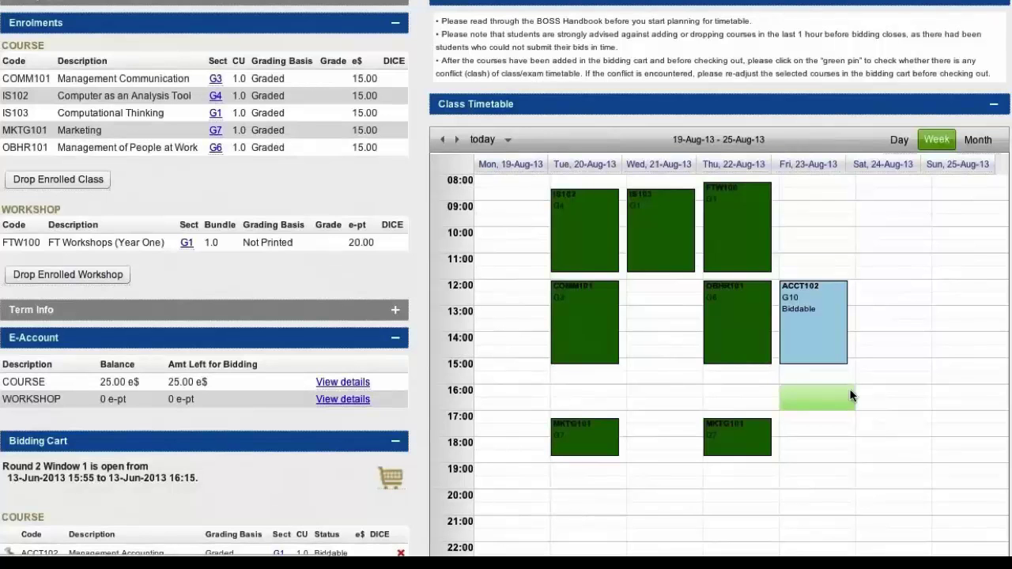
scroll(758, 423, down, 8)
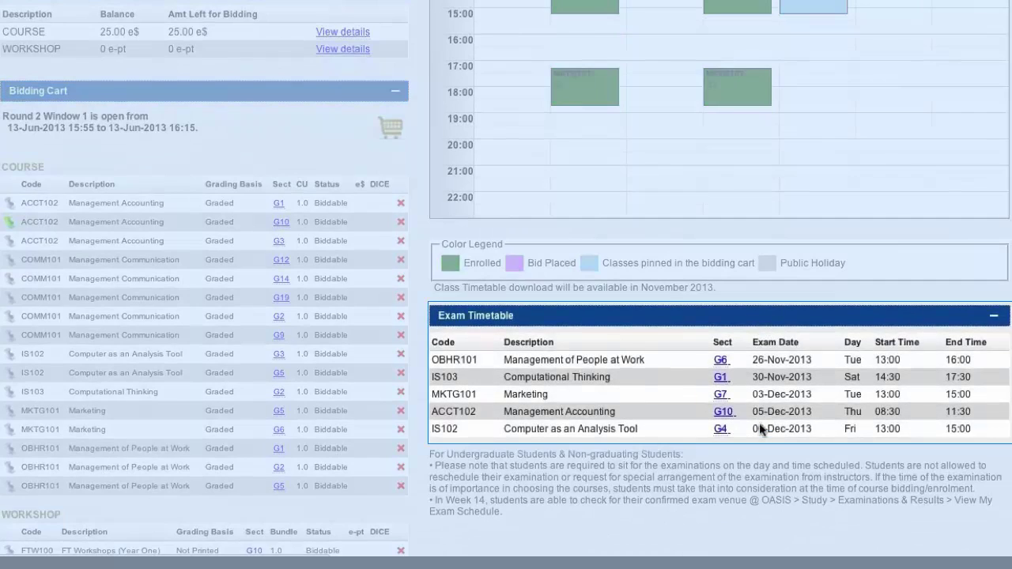
scroll(640, 411, up, 10)
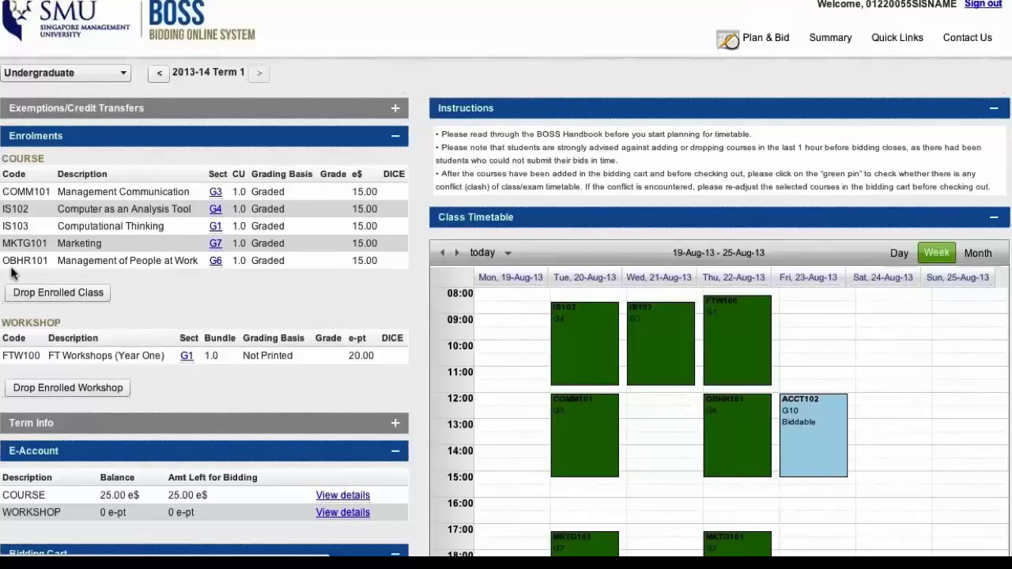
Drop the enrolled IS103 Computational Thinking G1 class, confirming the drop, then return to the planner.
click(45, 291)
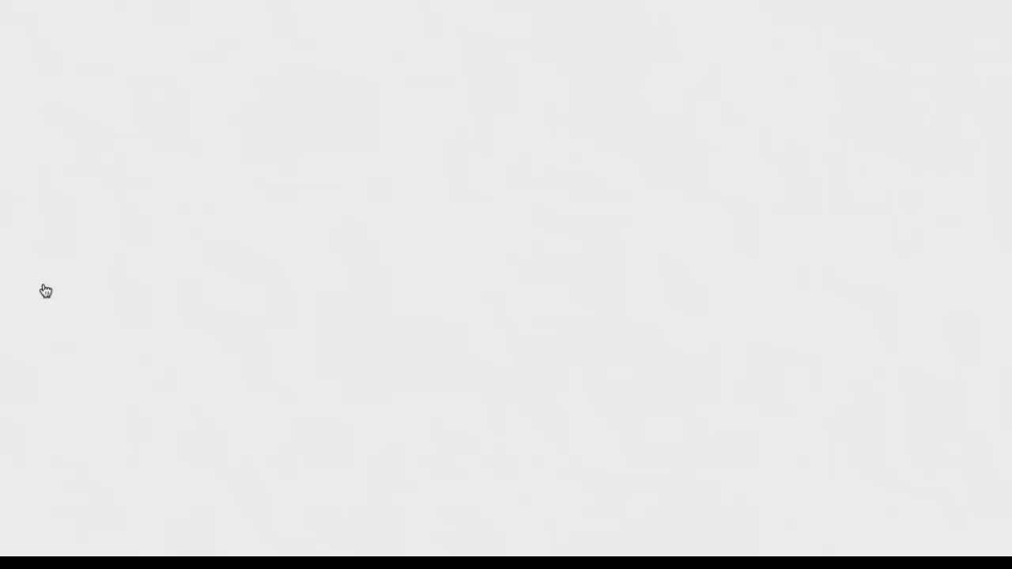
click(35, 261)
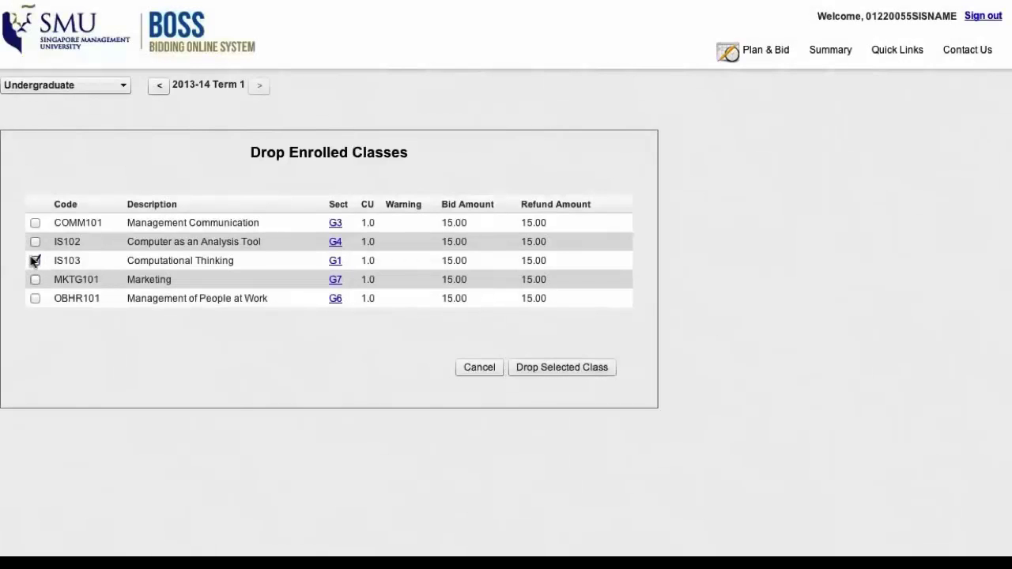
click(550, 367)
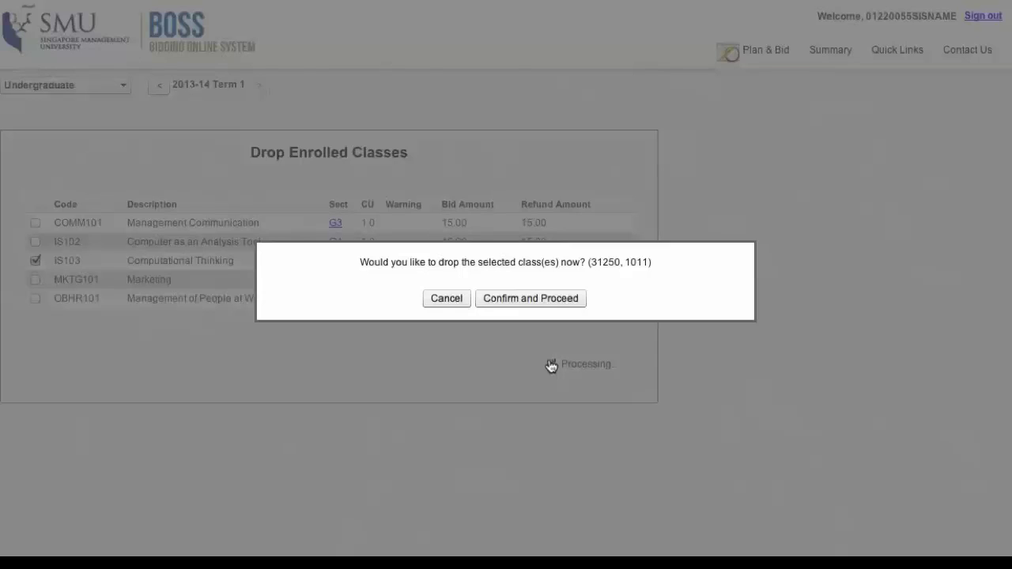
click(513, 296)
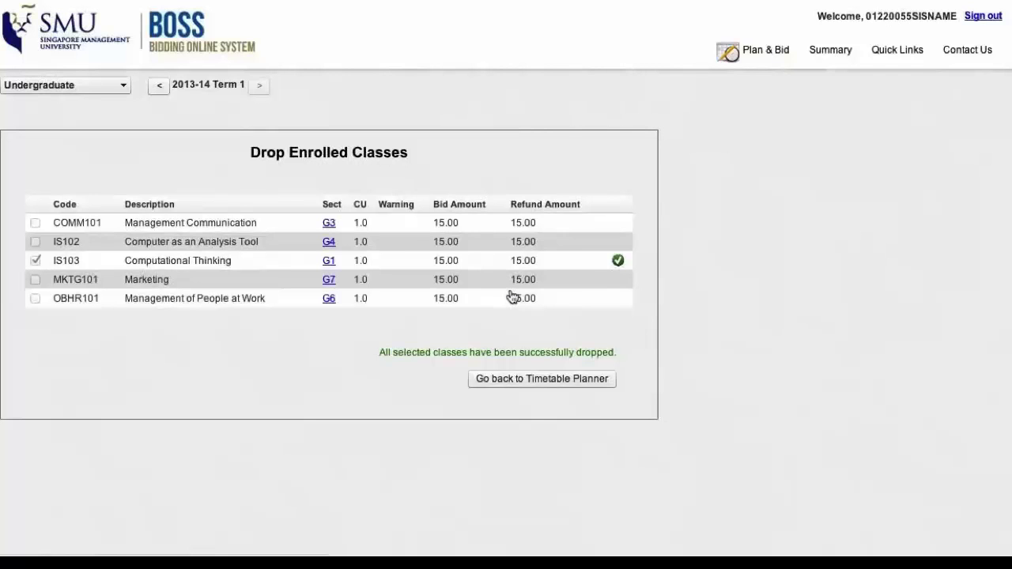
click(536, 379)
Unpin ACCT102 G10 in the Bidding Cart so it no longer shows on the timetable.
scroll(671, 452, down, 3)
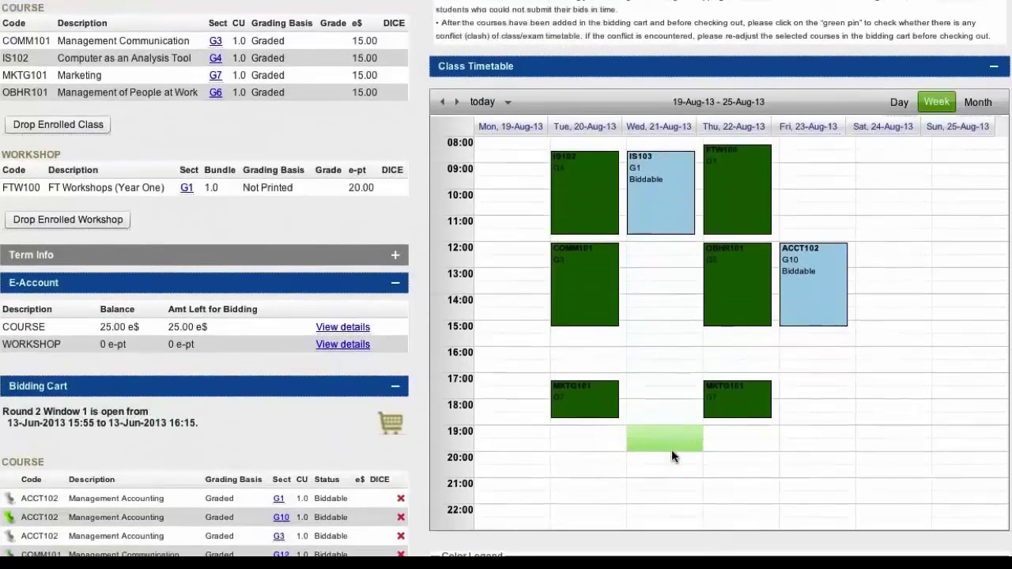
scroll(169, 481, down, 4)
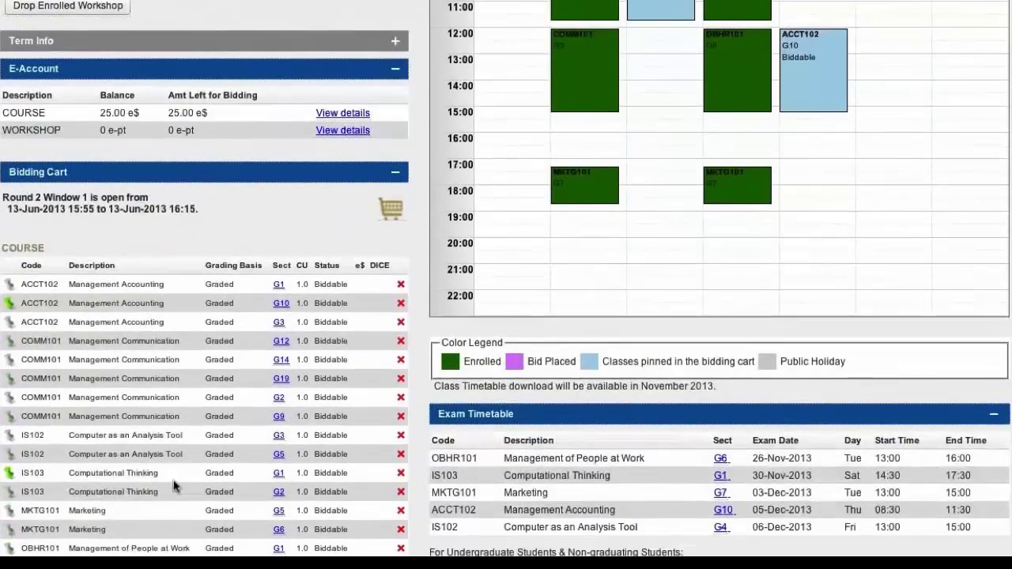
click(9, 303)
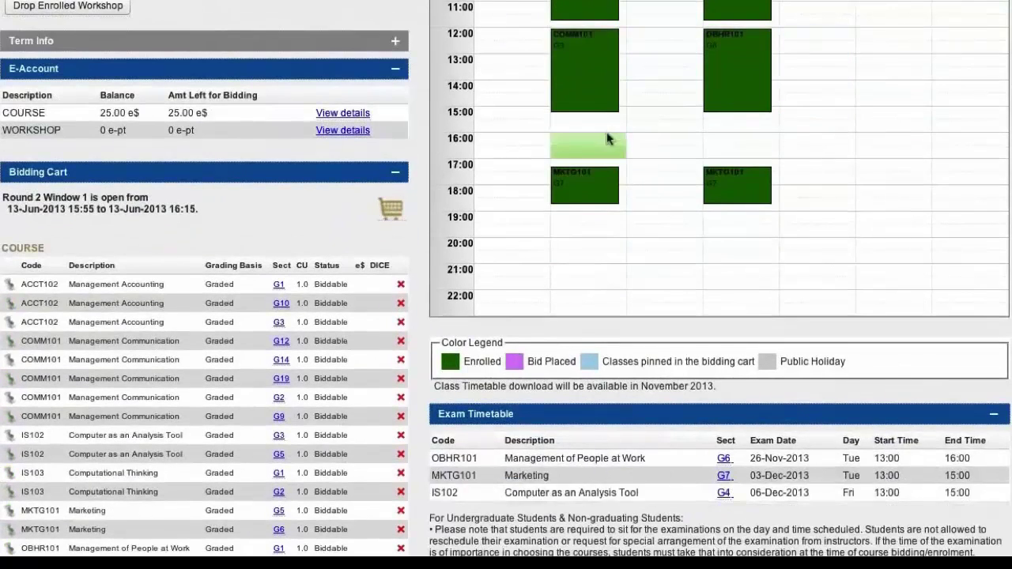
scroll(609, 138, up, 3)
scroll(609, 138, up, 2)
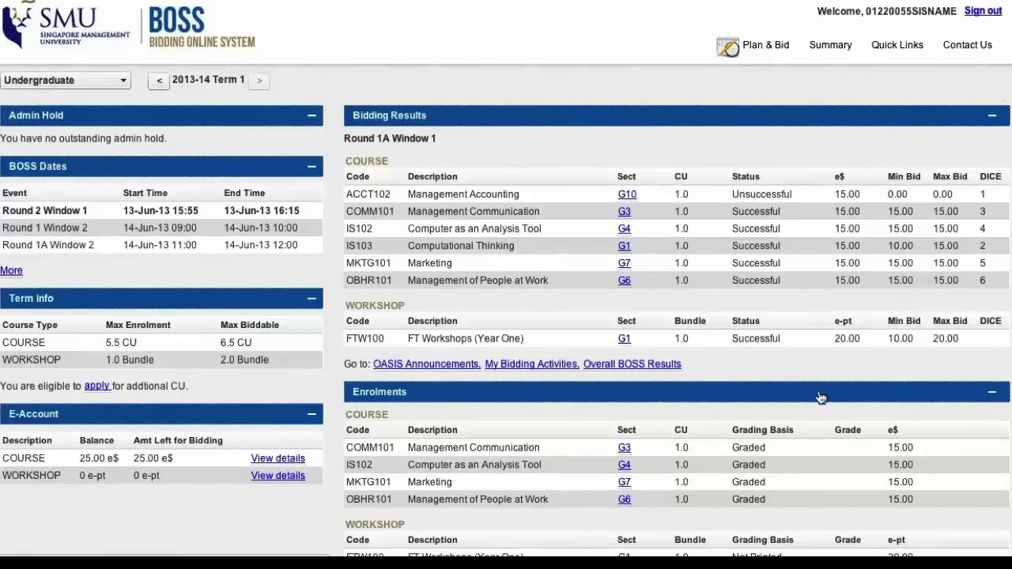
scroll(822, 395, down, 5)
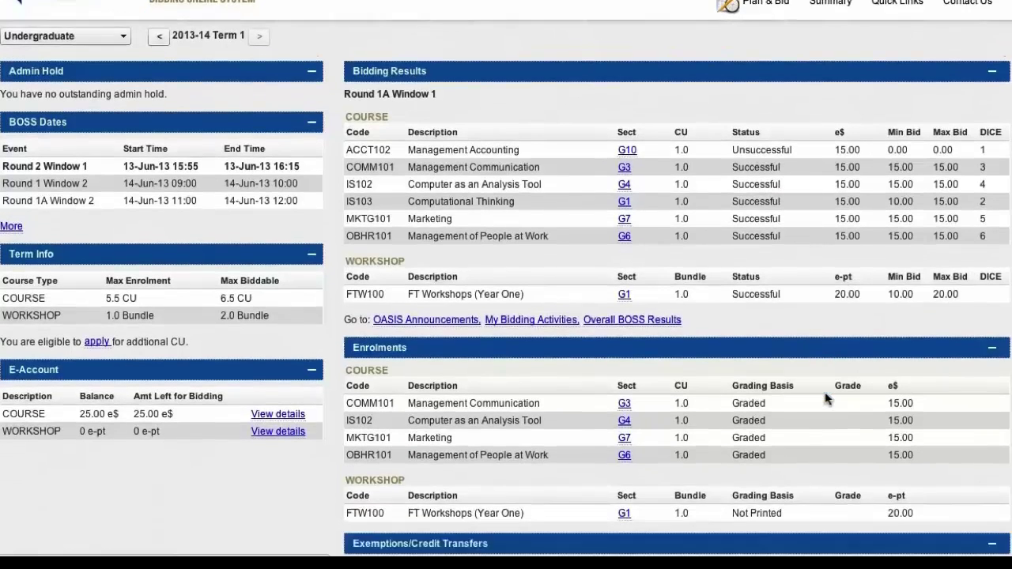